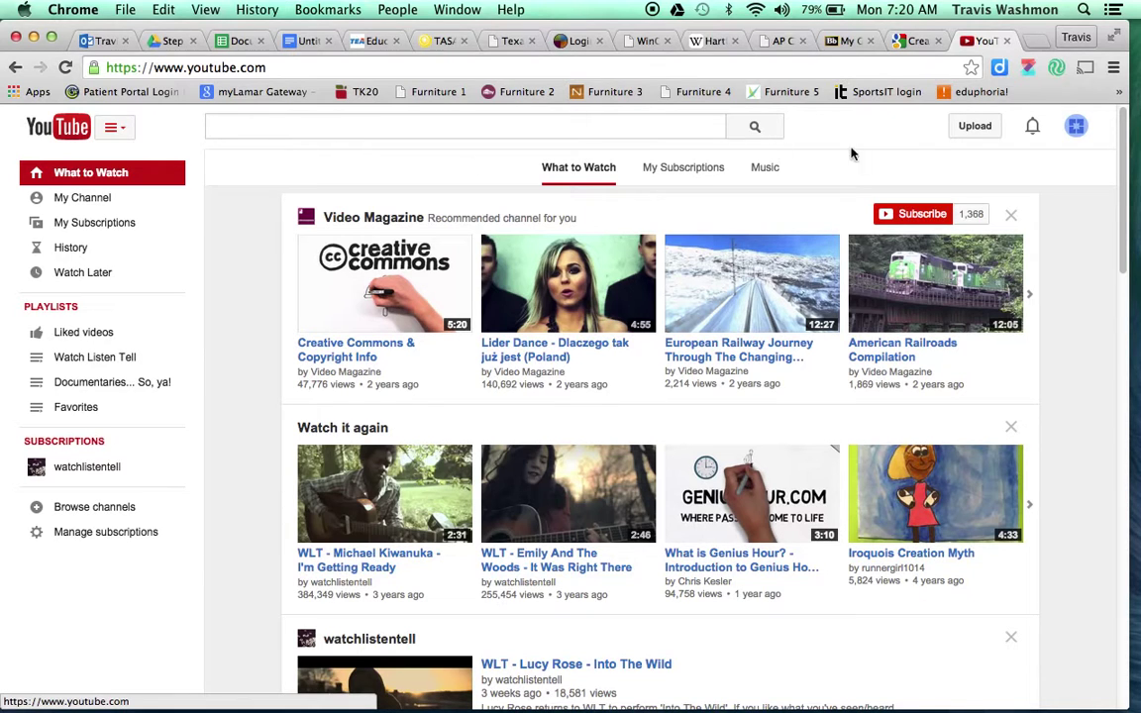
Step: Start a public upload of the 'Movie on 9-5-14 at 3.30 PM' clip from the Movies library
{"action": "left_click", "coordinate": [975, 129]}
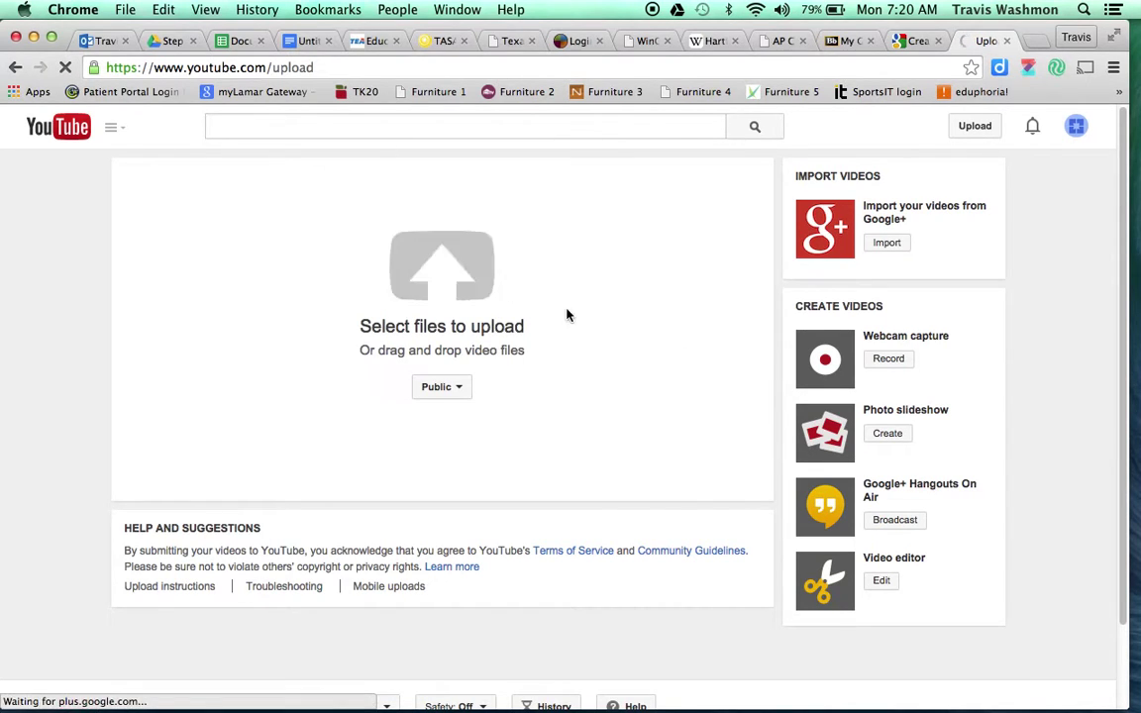
{"action": "left_click", "coordinate": [458, 387]}
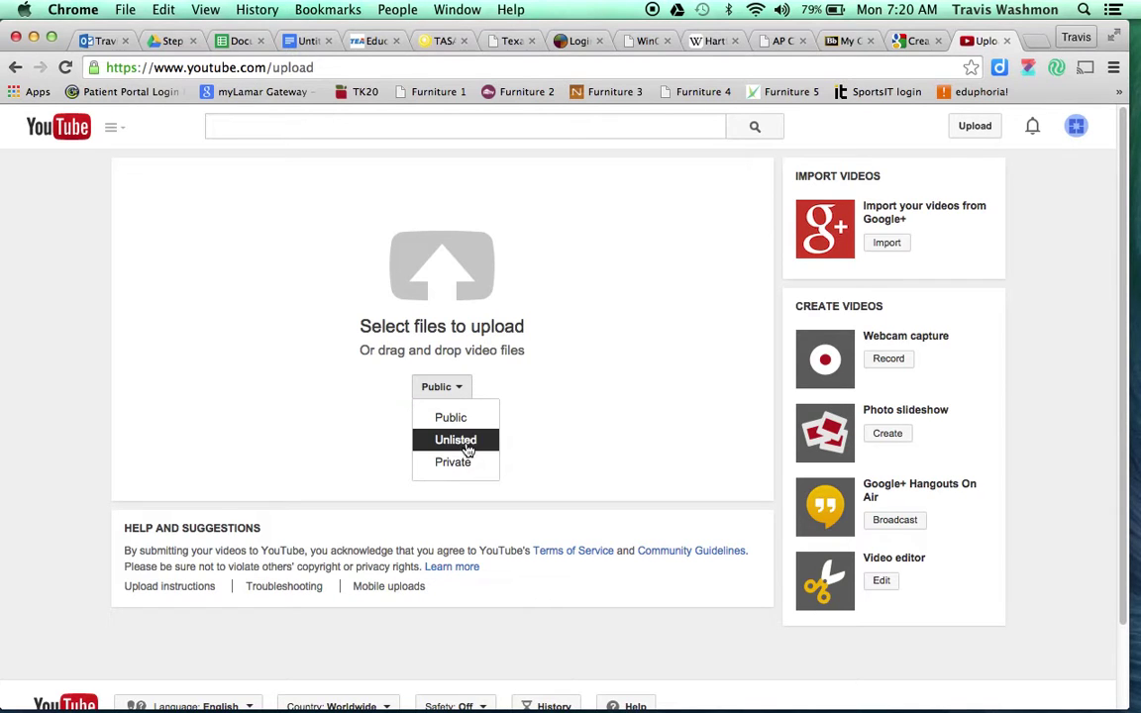
{"action": "left_click", "coordinate": [455, 419]}
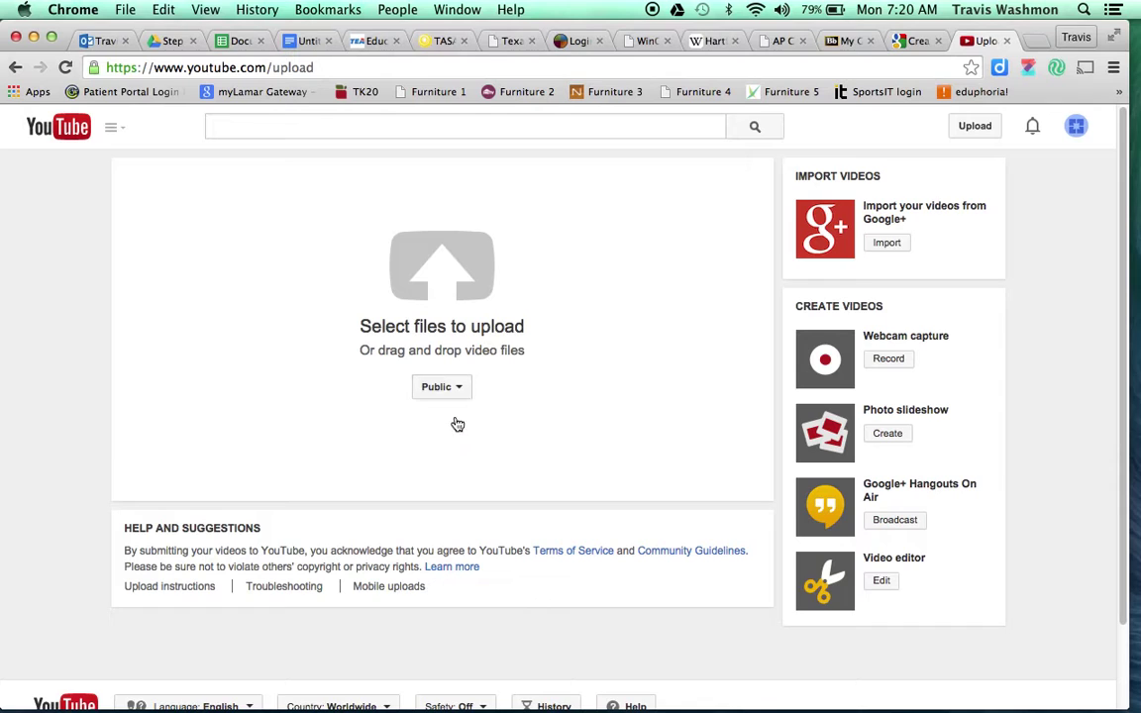
{"action": "left_click", "coordinate": [445, 292]}
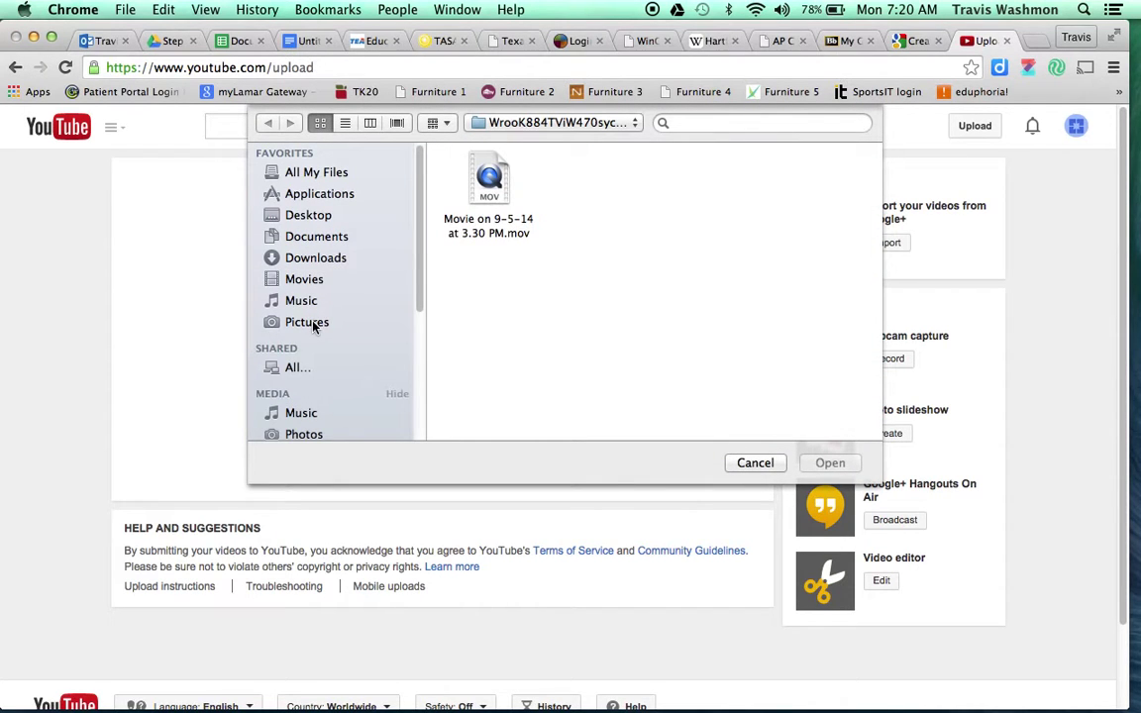
{"action": "scroll", "coordinate": [315, 324], "scroll_direction": "down", "scroll_amount": 2}
{"action": "left_click", "coordinate": [304, 402]}
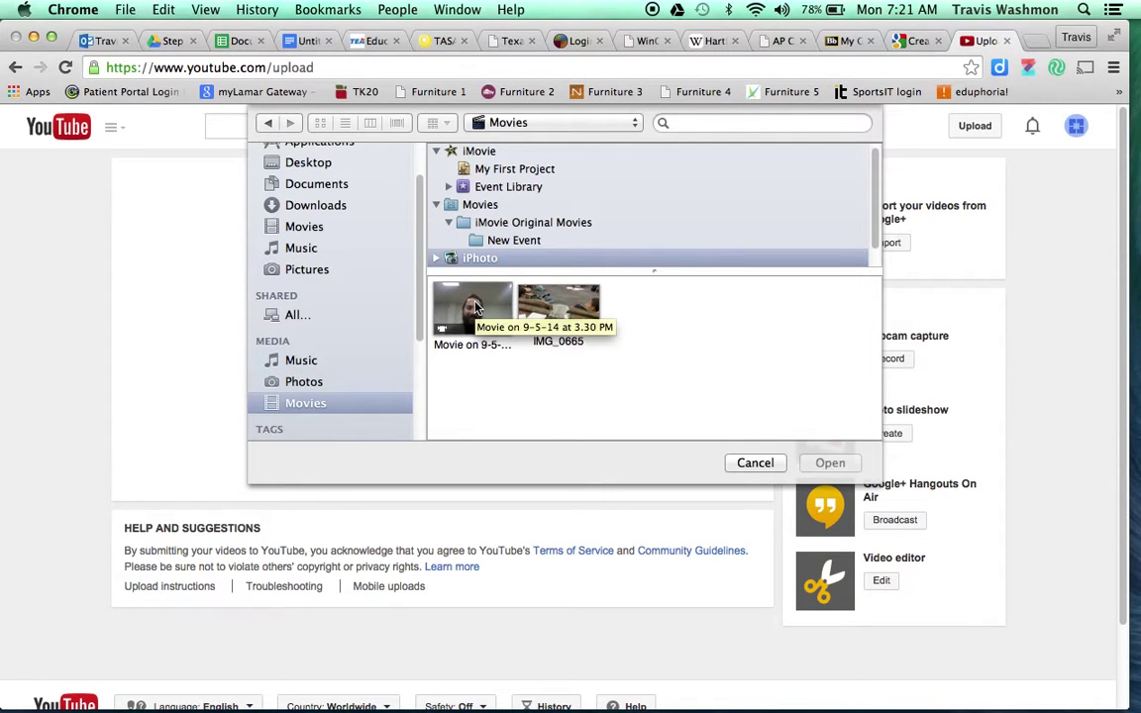
{"action": "double_click", "coordinate": [474, 308]}
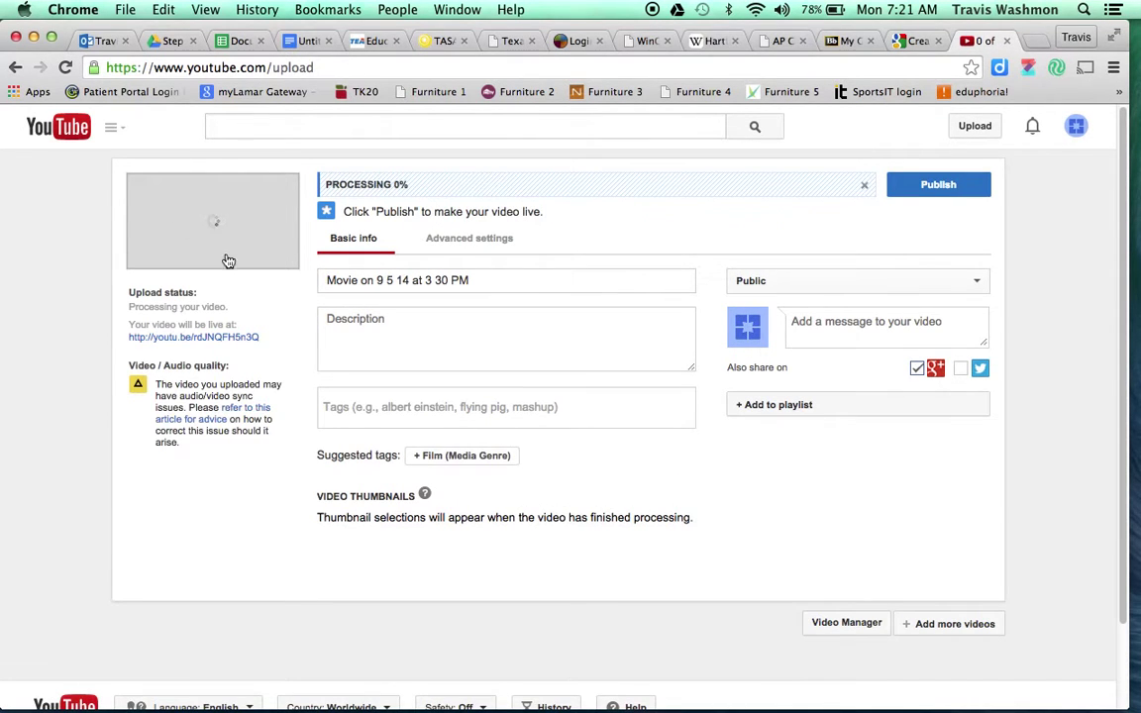
Step: Replace the default title with 'The Incredible Mr.' followed by the teacher's surname
{"action": "triple_click", "coordinate": [510, 280]}
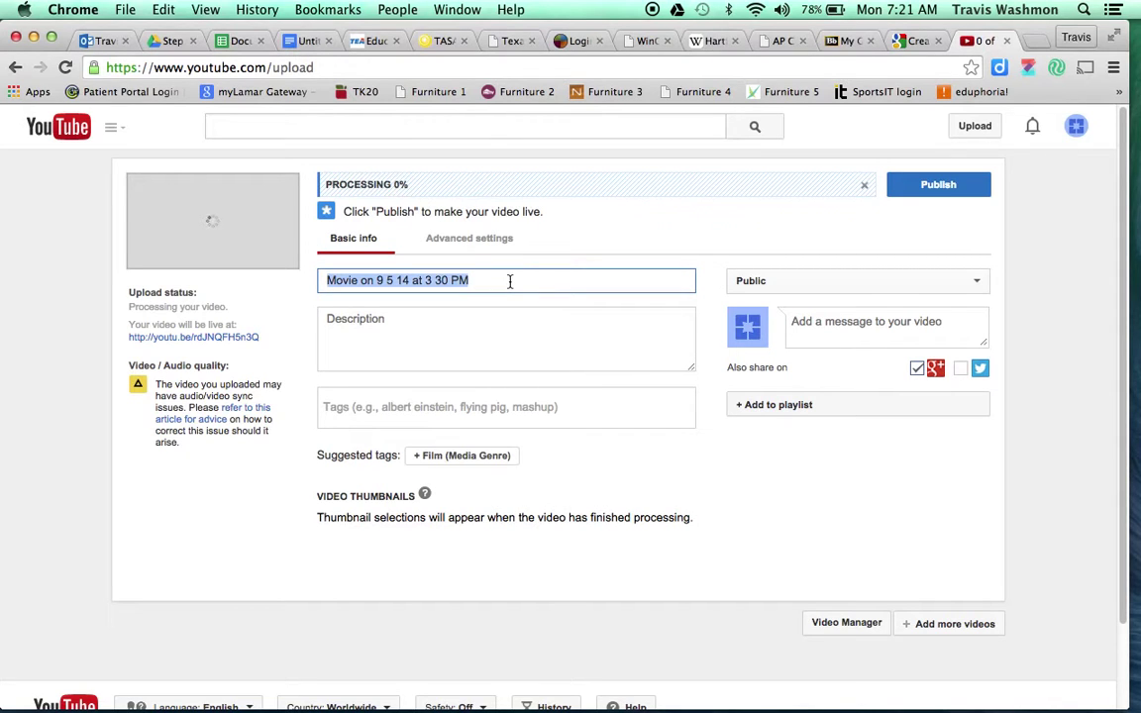
{"action": "key", "text": "BackSpace"}
{"action": "left_click", "coordinate": [366, 280]}
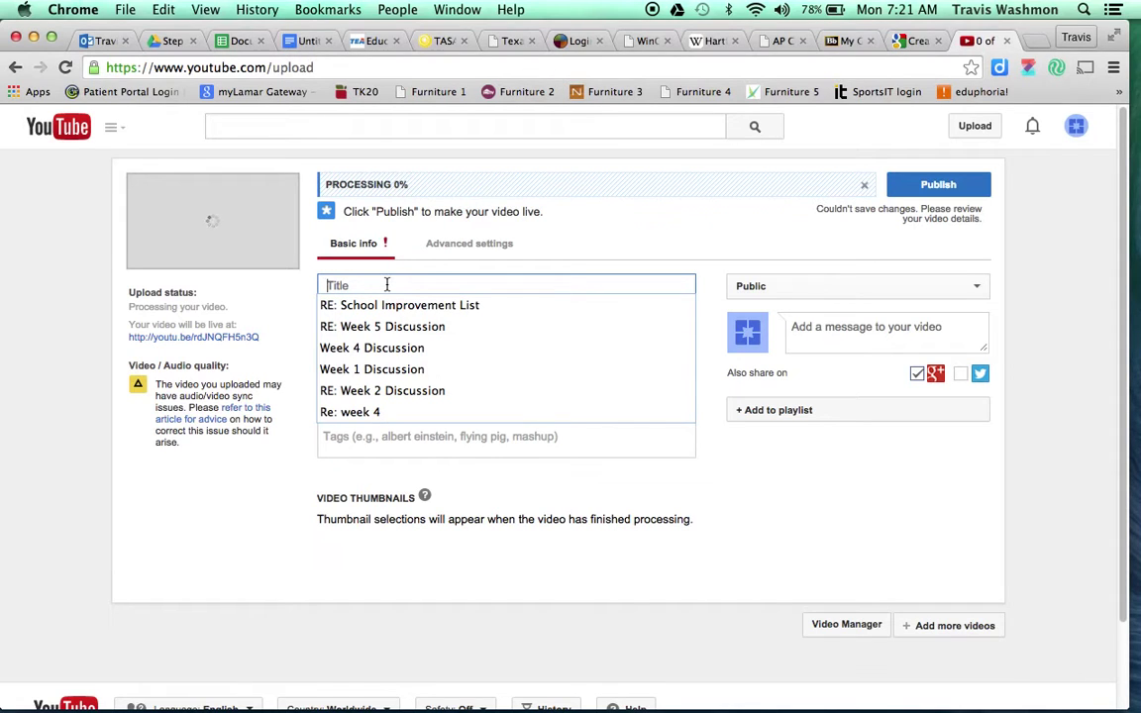
{"action": "type", "text": "The l"}
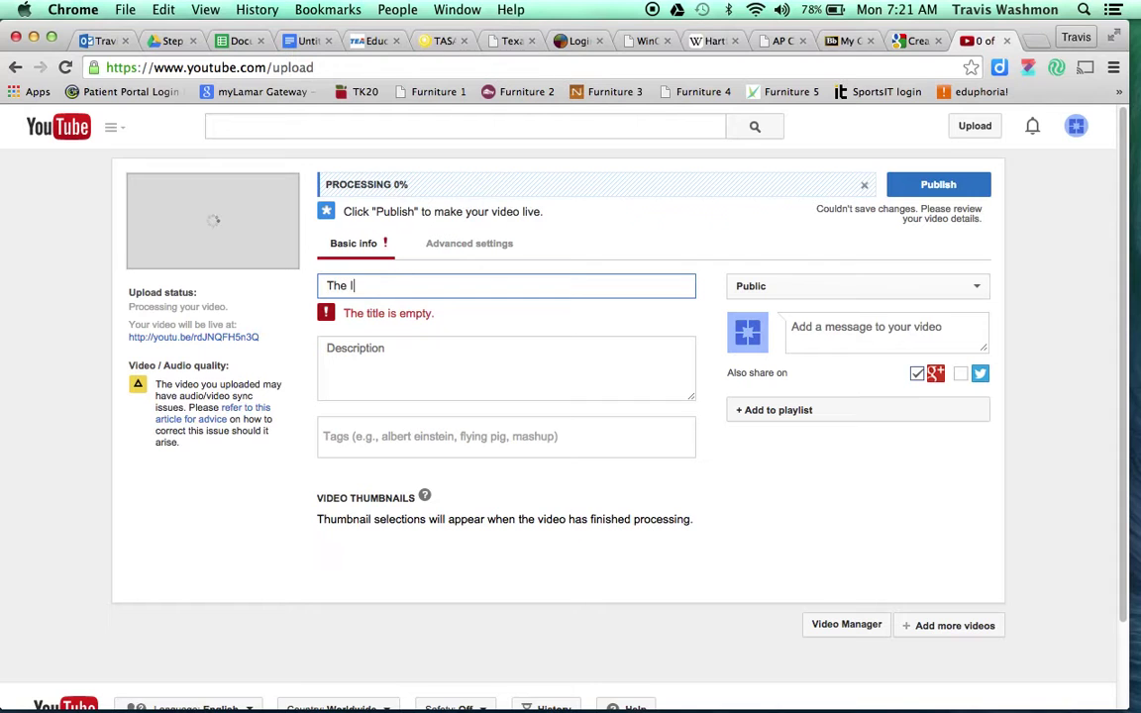
{"action": "type", "text": "ncredi"}
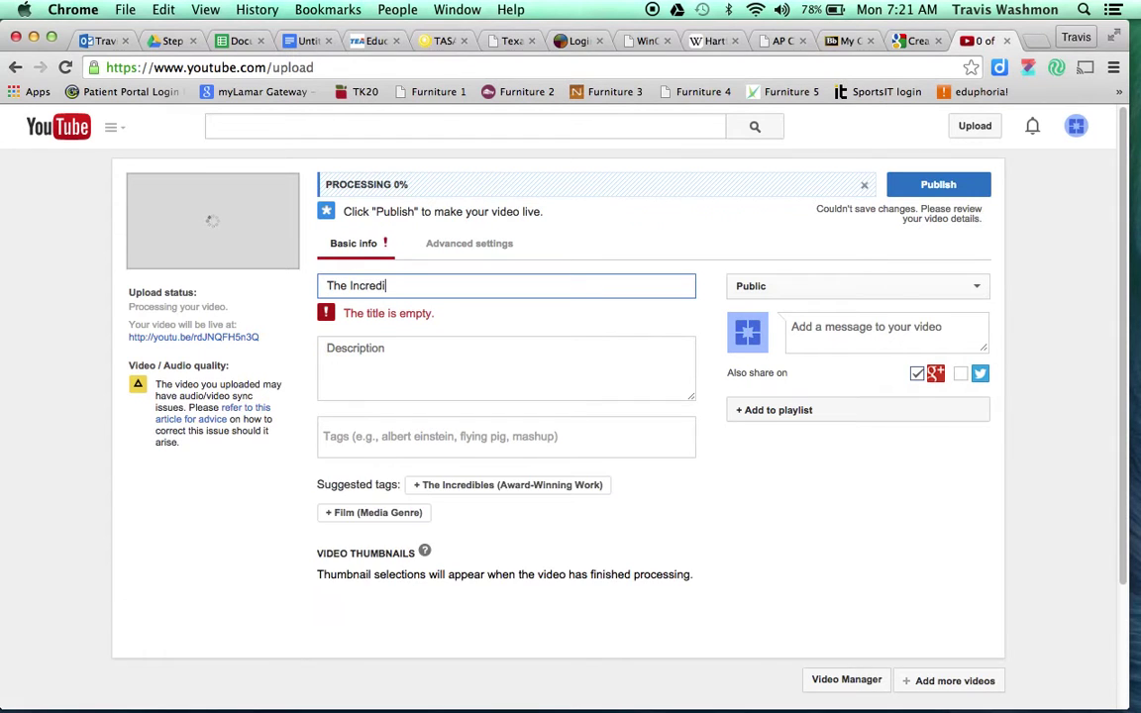
{"action": "type", "text": "ble Mr. Washmon"}
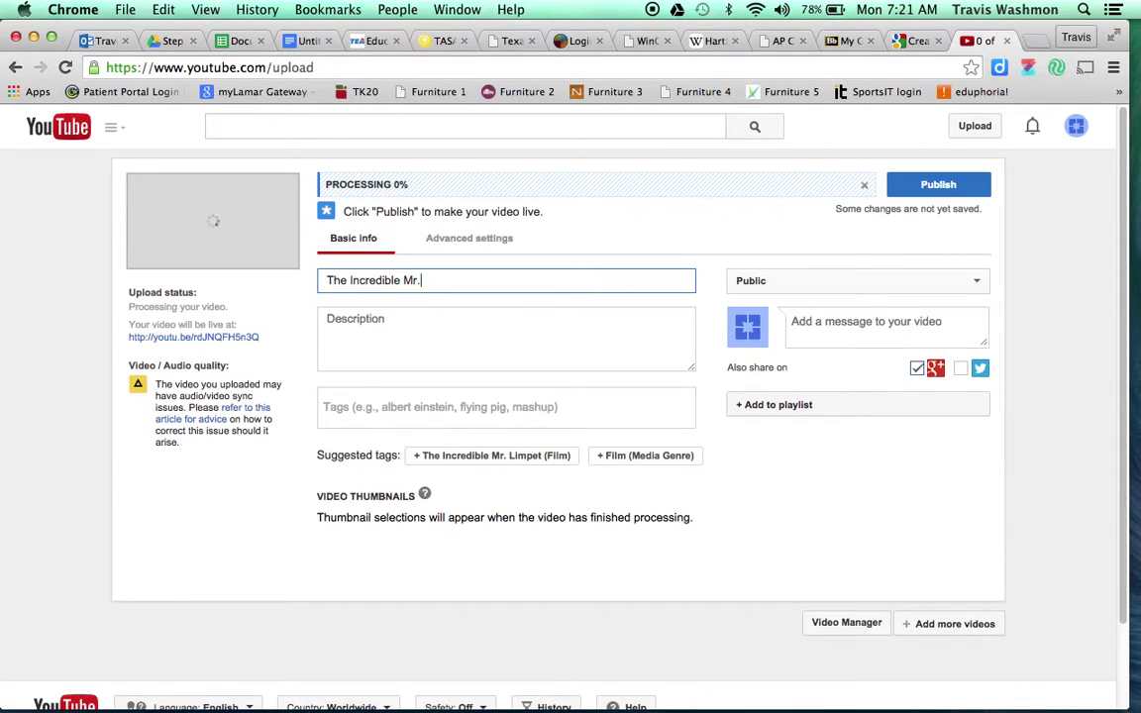
{"action": "left_click", "coordinate": [474, 323]}
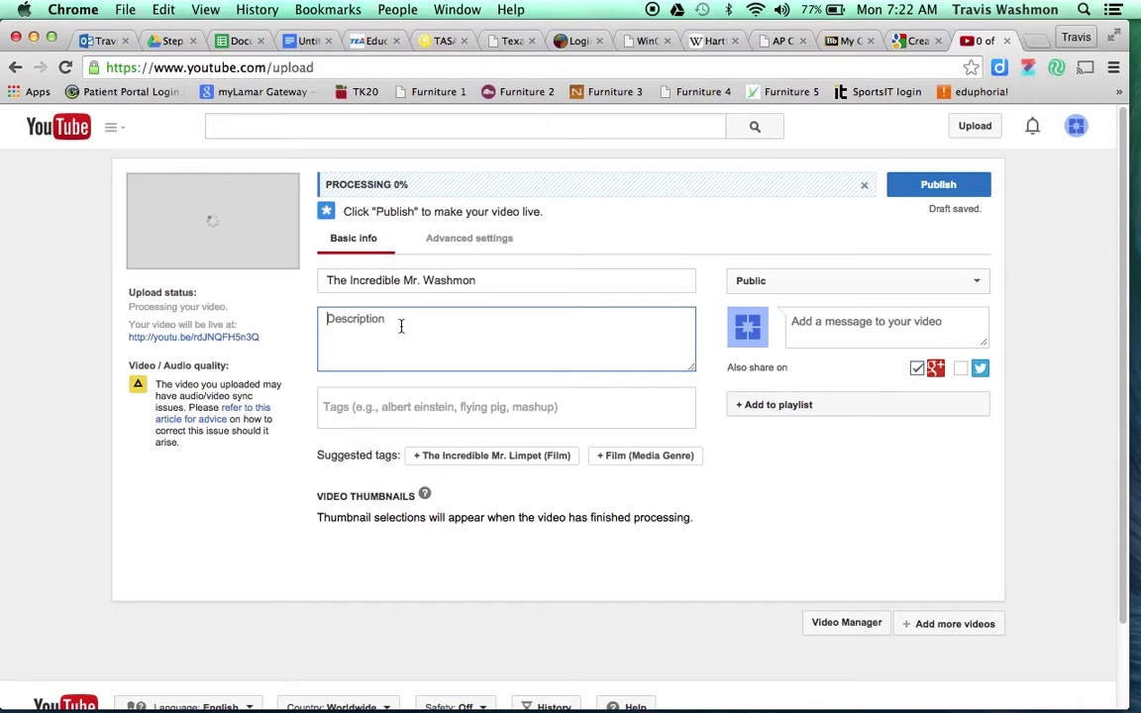
Step: Describe the video as the teacher introducing open house for Coppell High School 2014-15
{"action": "type", "text": "Mr. Washmo"}
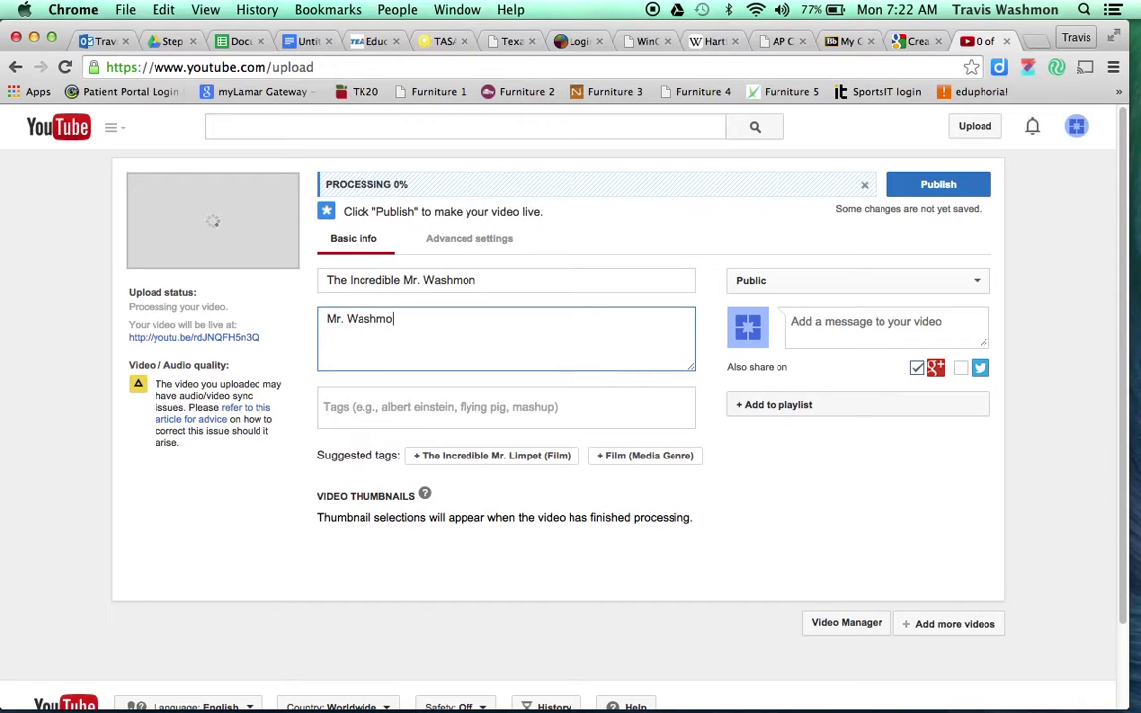
{"action": "type", "text": "n introducse"}
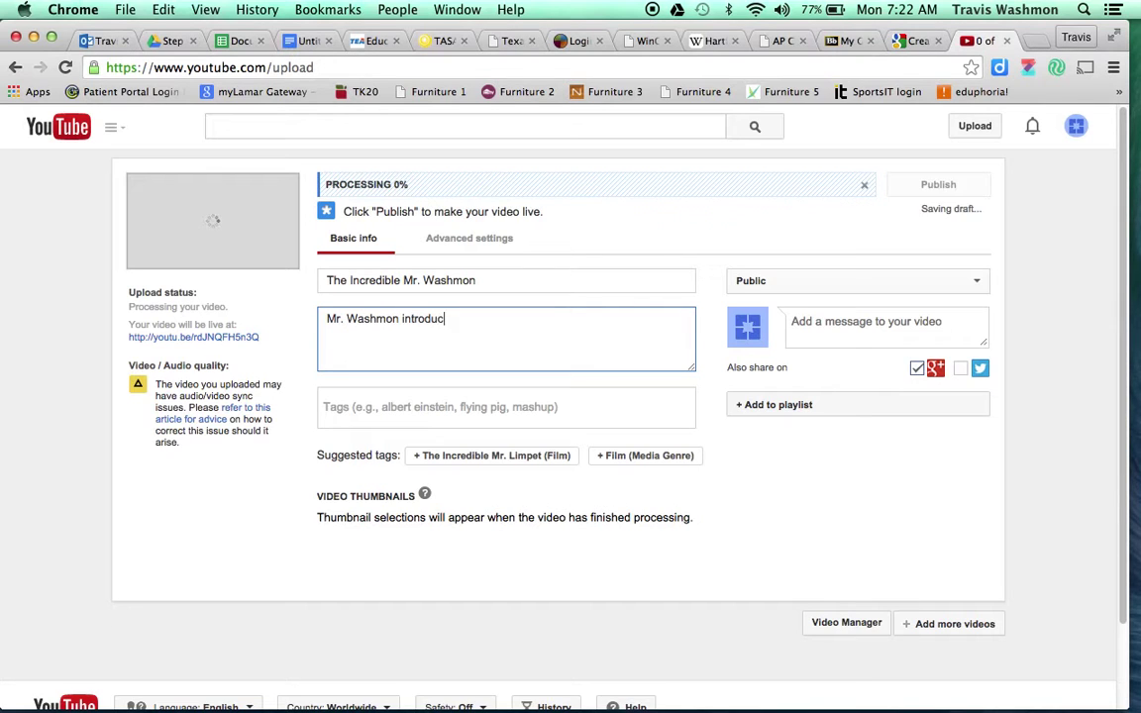
{"action": "key", "text": "BackSpace"}
{"action": "key", "text": "BackSpace"}
{"action": "key", "text": "BackSpace"}
{"action": "type", "text": "ces "}
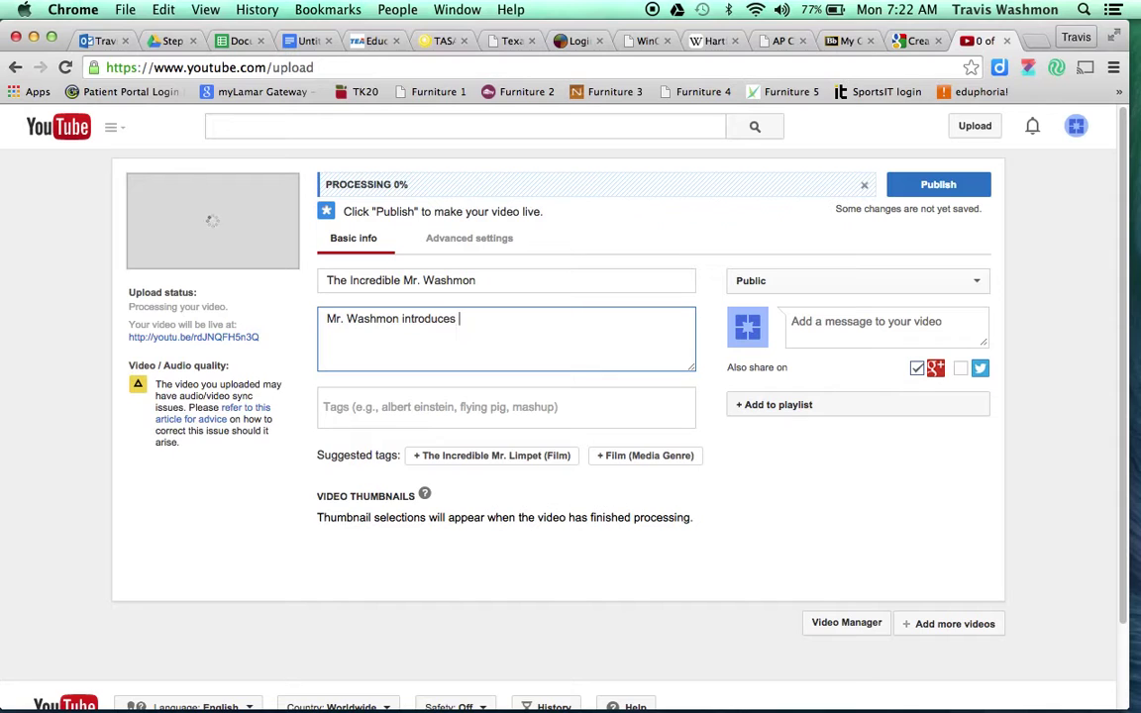
{"action": "type", "text": "open house for Coppell High SA"}
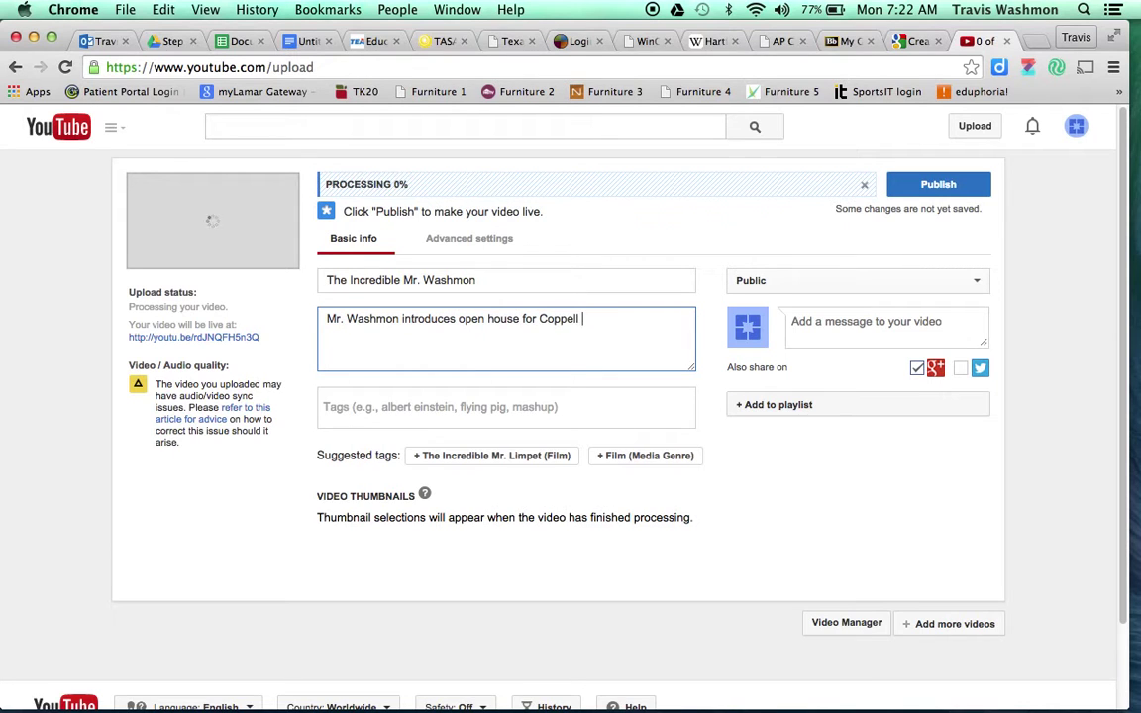
{"action": "key", "text": "BackSpace"}
{"action": "type", "text": "school"}
{"action": "key", "text": "BackSpace"}
{"action": "key", "text": "BackSpace"}
{"action": "key", "text": "BackSpace"}
{"action": "key", "text": "BackSpace"}
{"action": "key", "text": "BackSpace"}
{"action": "key", "text": "BackSpace"}
{"action": "key", "text": "BackSpace"}
{"action": "type", "text": "School 2014-15."}
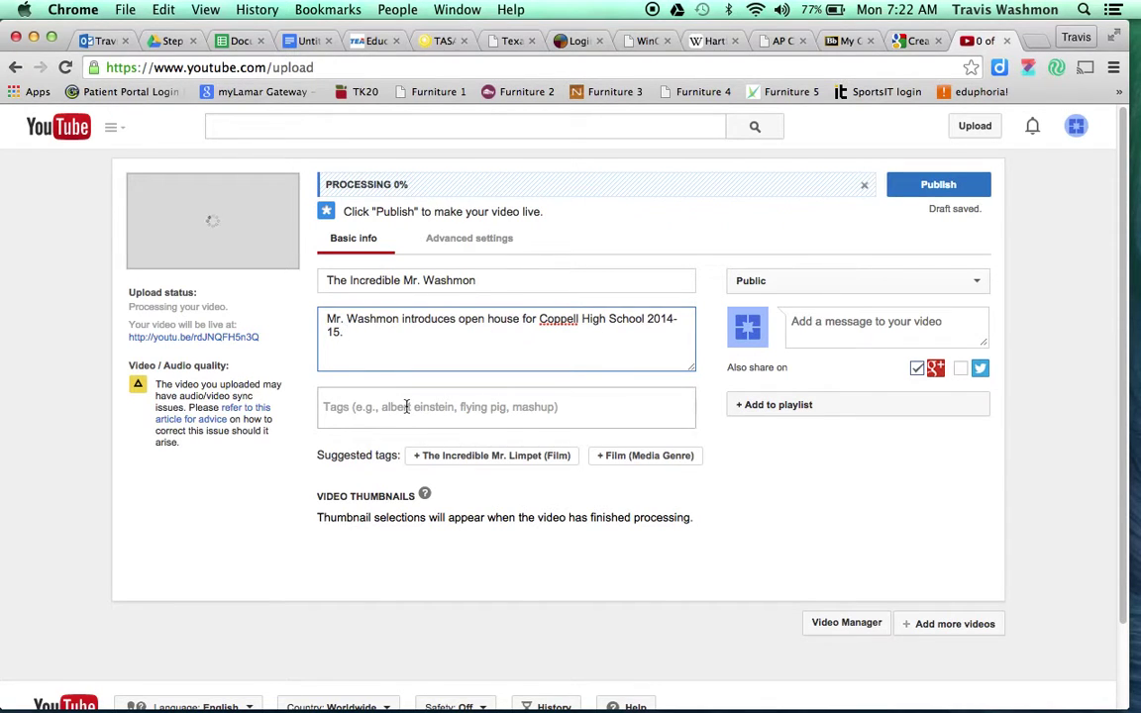
{"action": "left_click", "coordinate": [423, 407]}
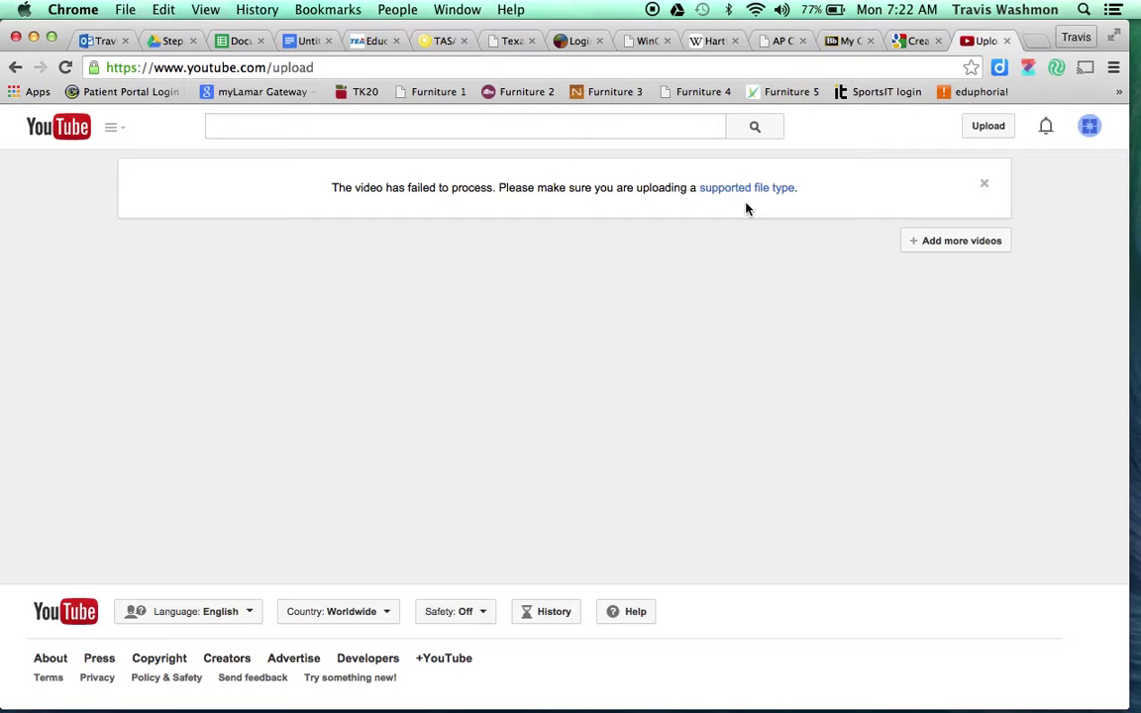
Step: Dismiss the notice that the video failed to process due to an unsupported file type
{"action": "left_click", "coordinate": [985, 187]}
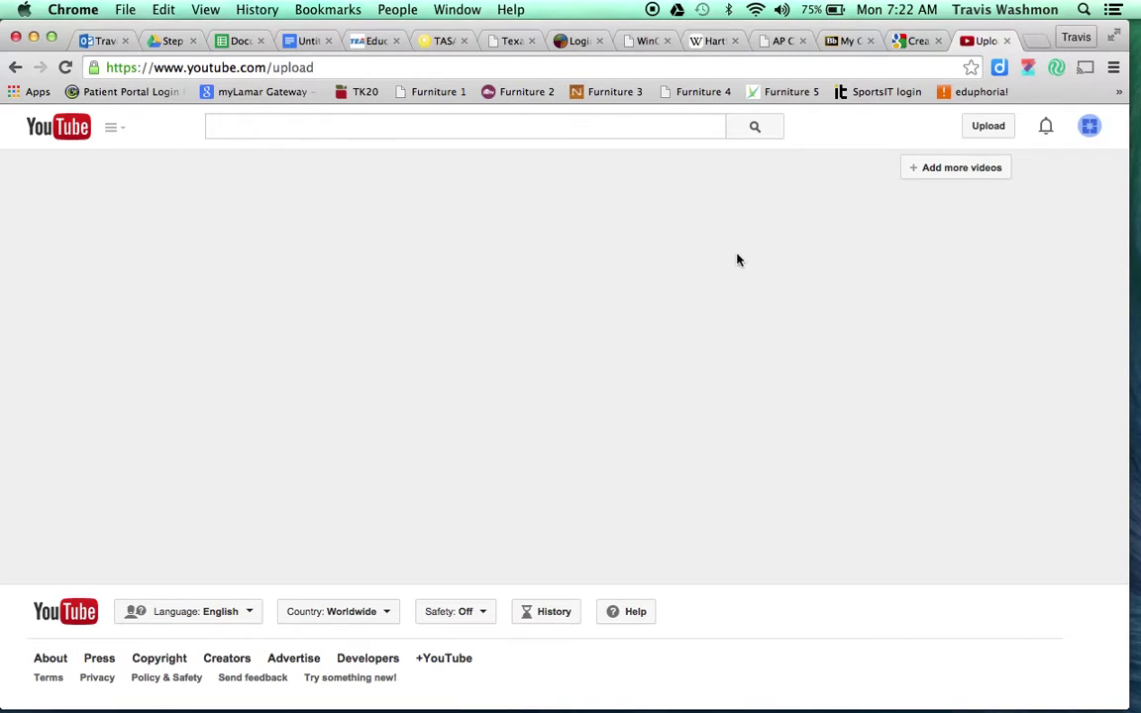
Step: Upload the 'How to add a Blog to Weebly' video from the Movies folder instead
{"action": "left_click", "coordinate": [974, 171]}
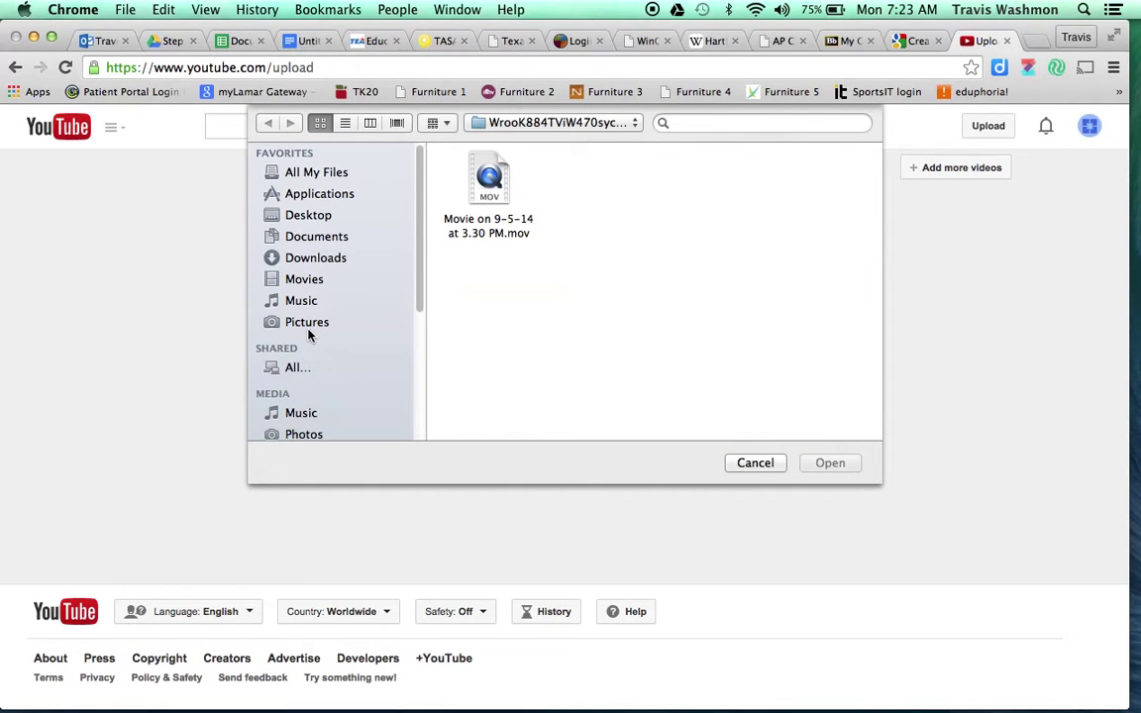
{"action": "left_click", "coordinate": [311, 283]}
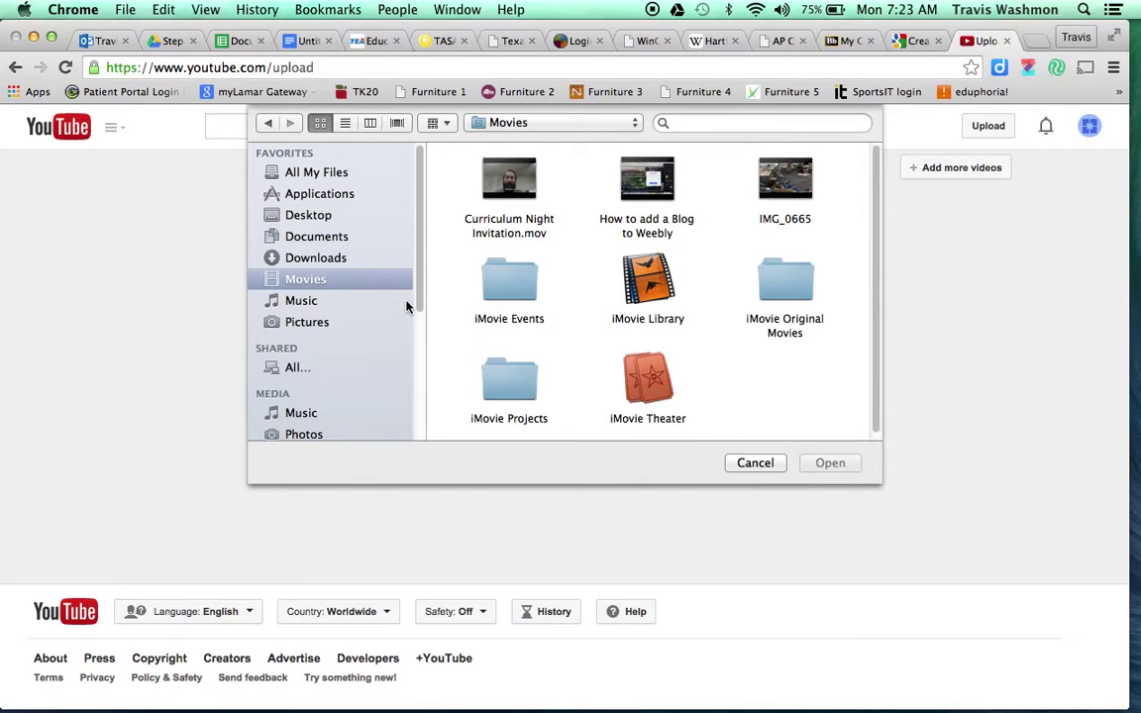
{"action": "left_click", "coordinate": [646, 226]}
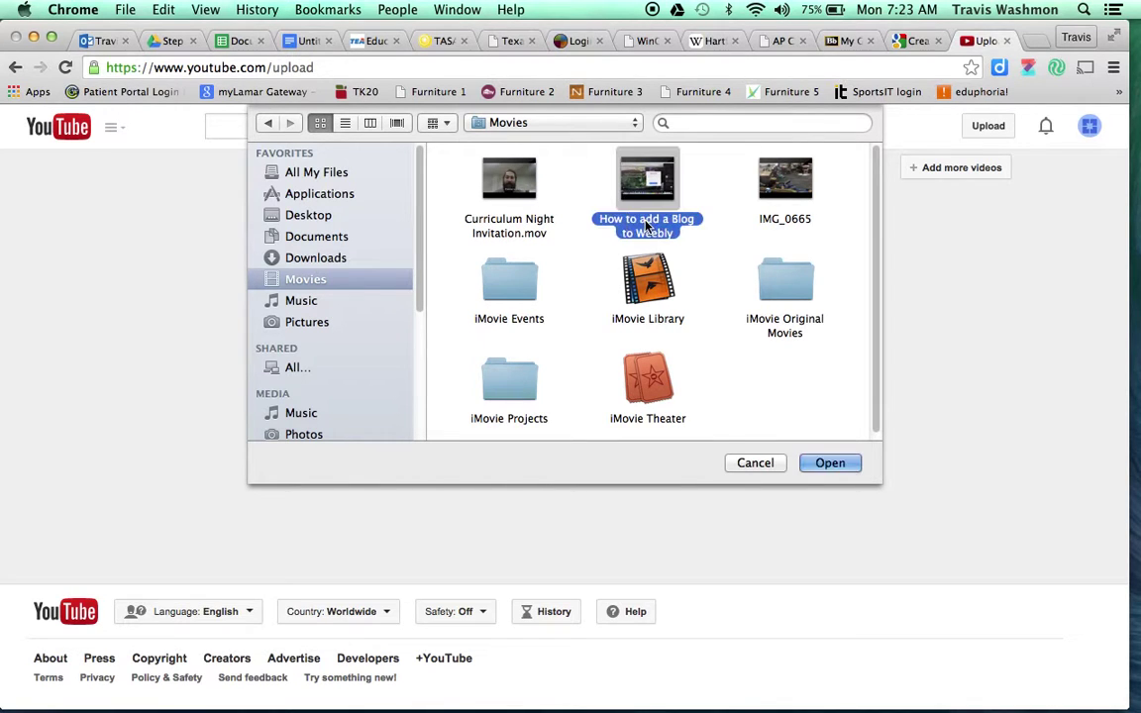
{"action": "double_click", "coordinate": [646, 226]}
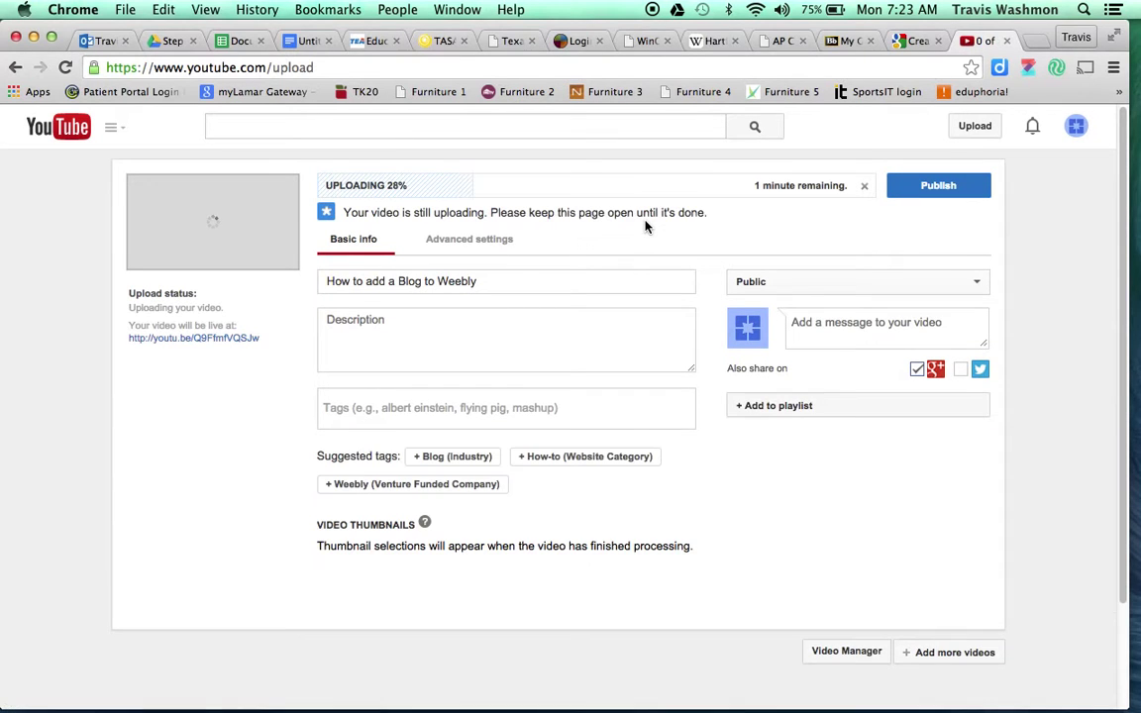
{"action": "left_click", "coordinate": [523, 283]}
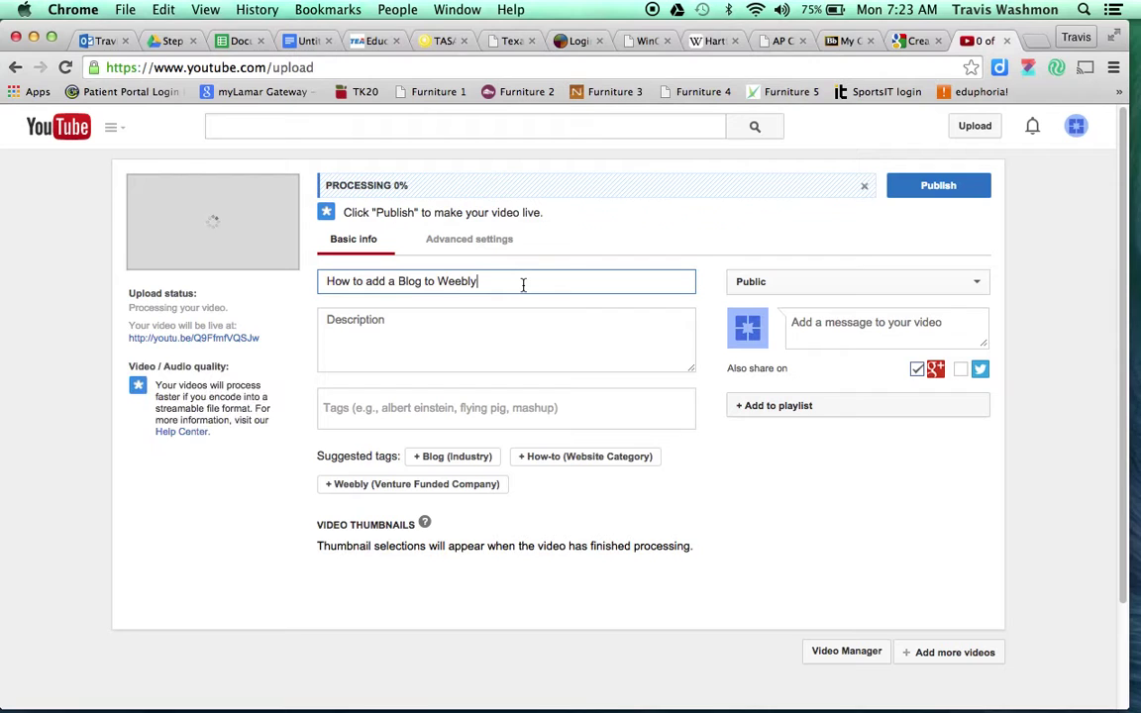
Step: Add a description saying the teacher walks his students through the blog making process for Weebly.com
{"action": "left_click", "coordinate": [414, 333]}
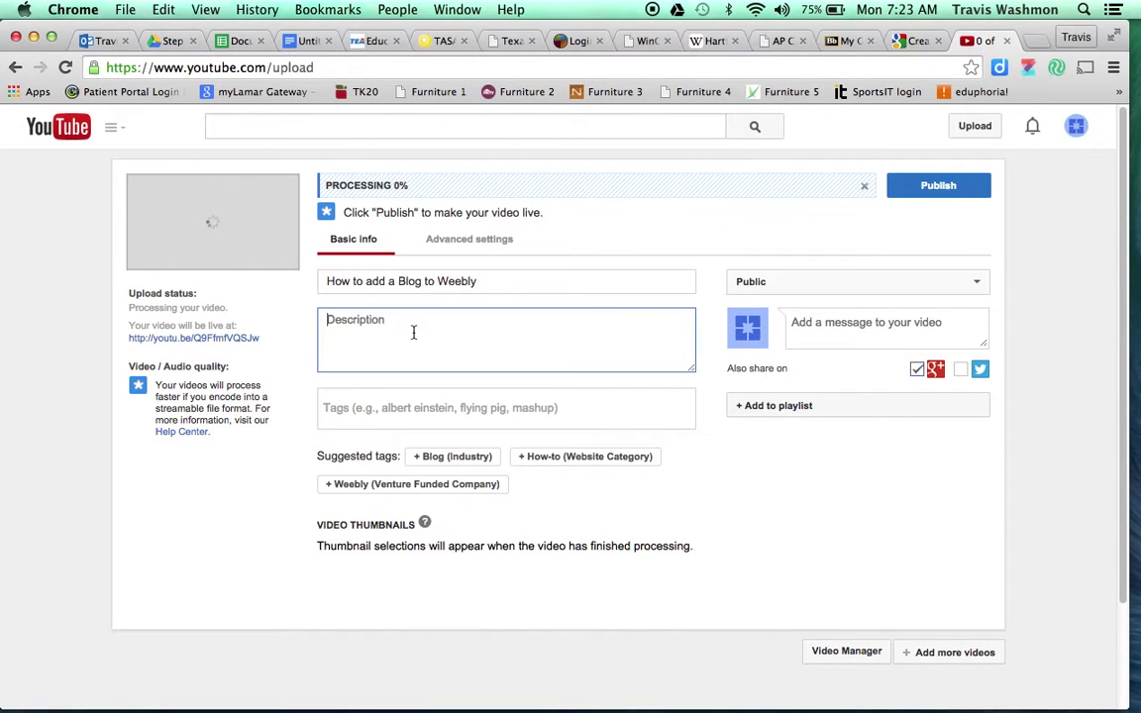
{"action": "type", "text": "Mr. Washm"}
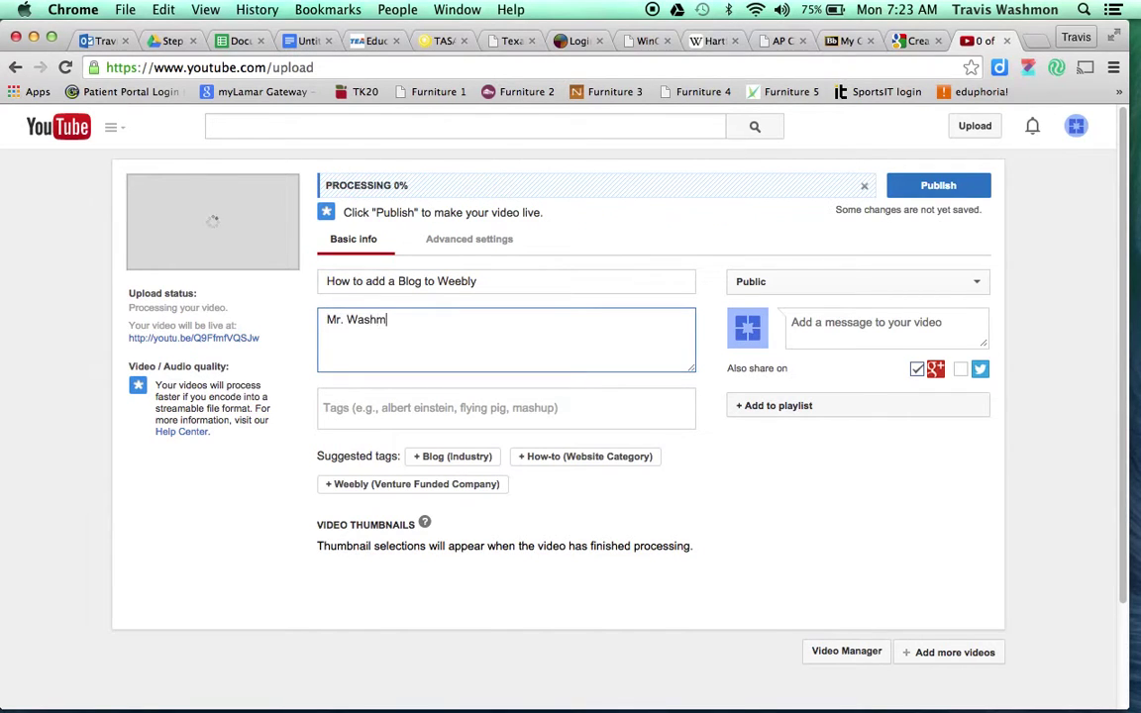
{"action": "type", "text": "on walks his students throug"}
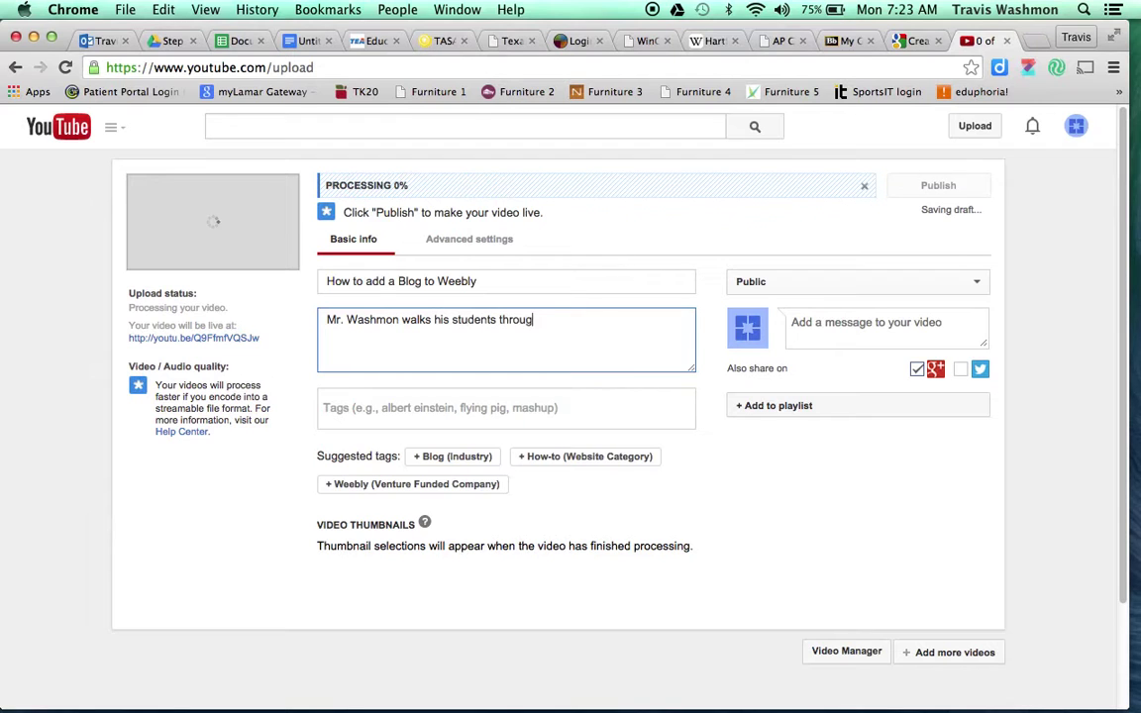
{"action": "type", "text": "h the bl"}
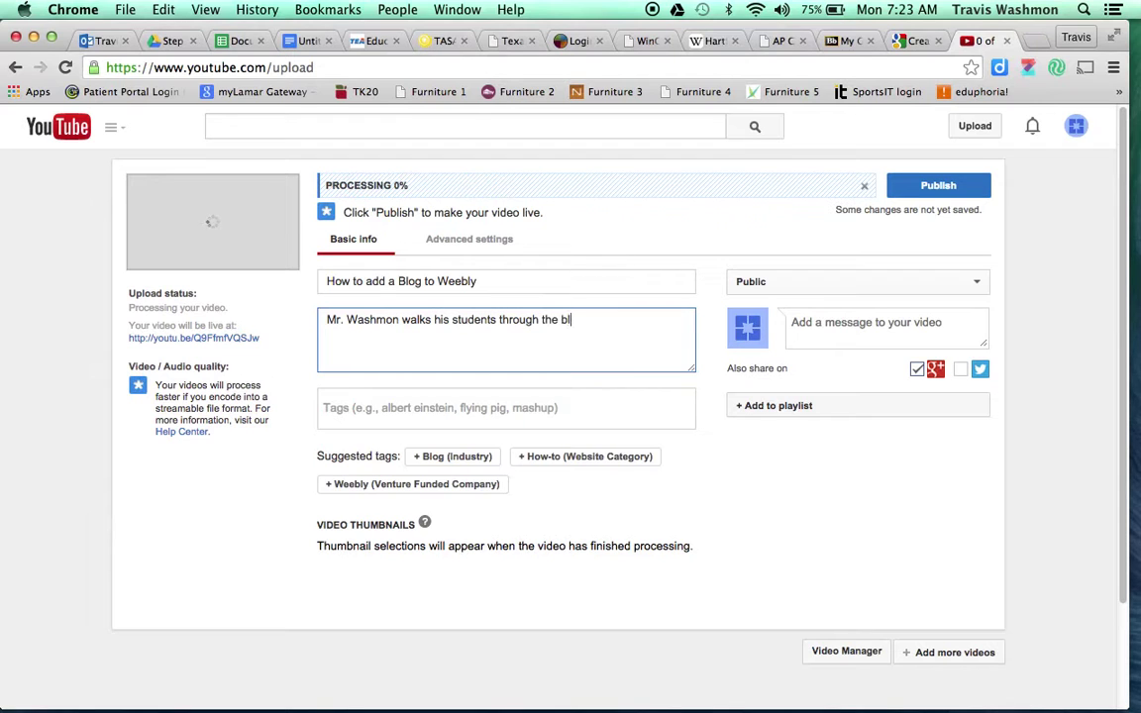
{"action": "type", "text": "og making process for W"}
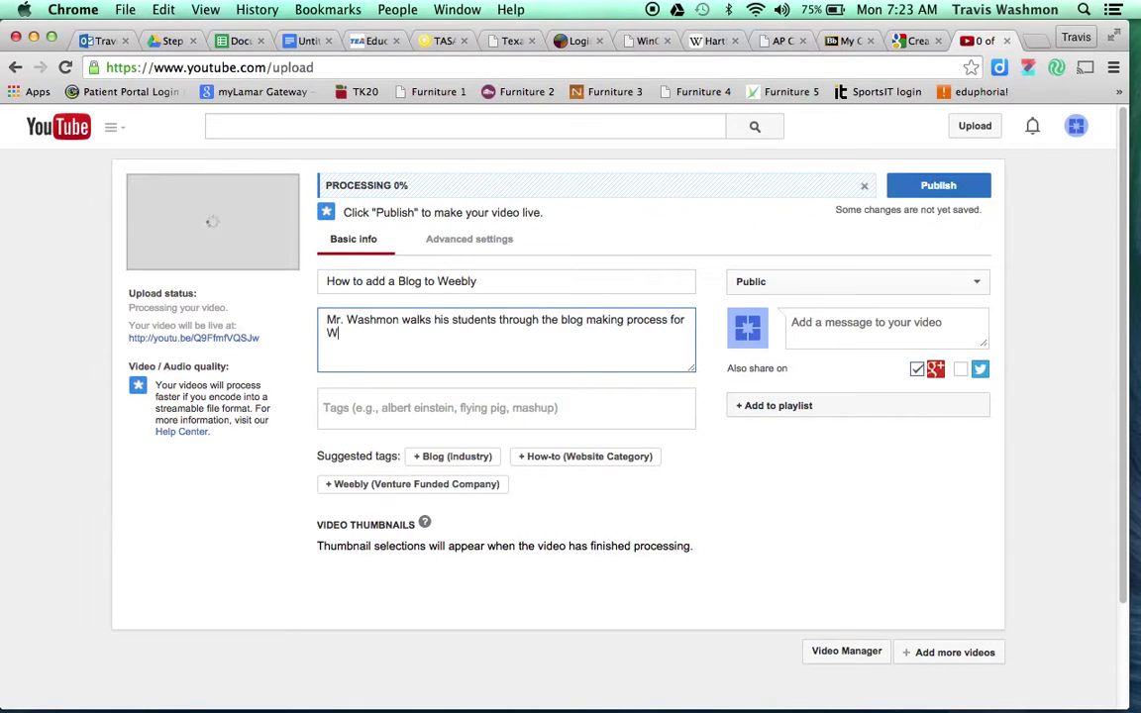
{"action": "type", "text": "eebly.com."}
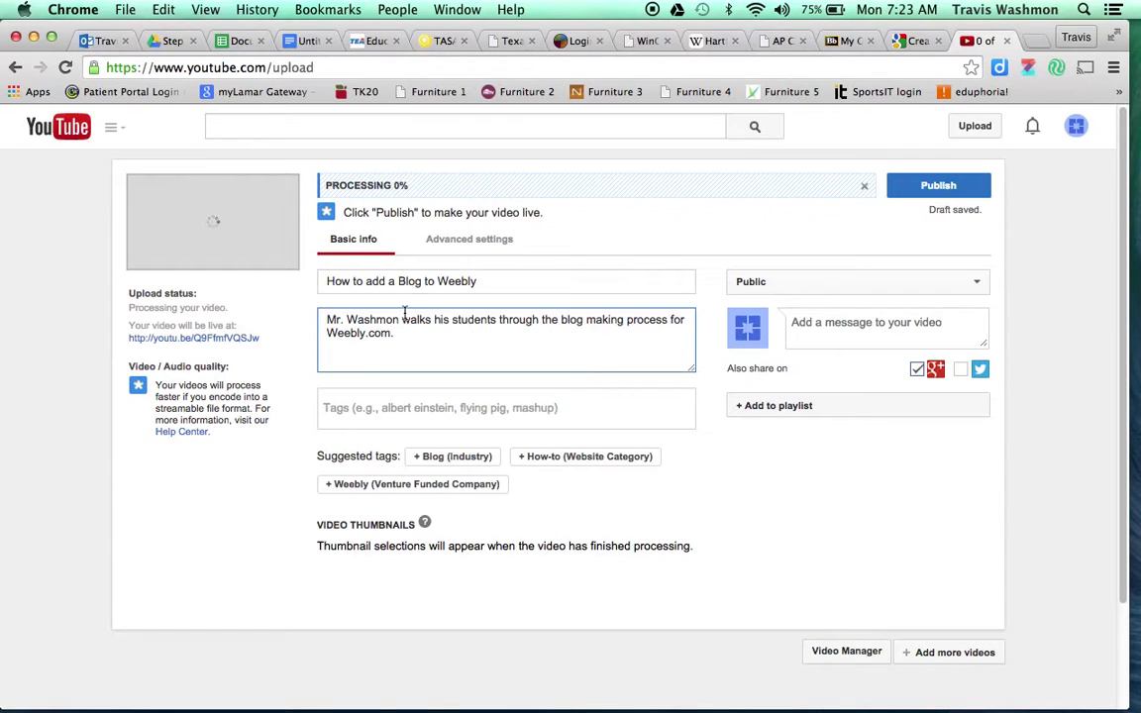
{"action": "left_click", "coordinate": [400, 407]}
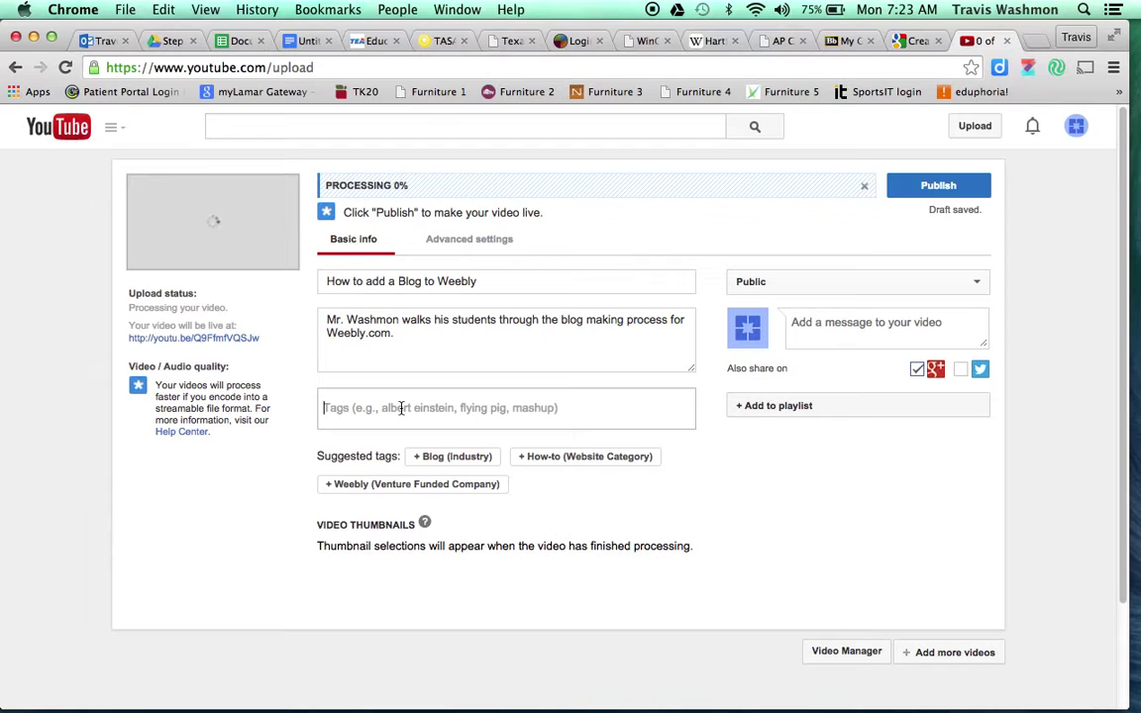
Step: Tag the video with blogs, weebly and Coppell High School
{"action": "type", "text": "blog"}
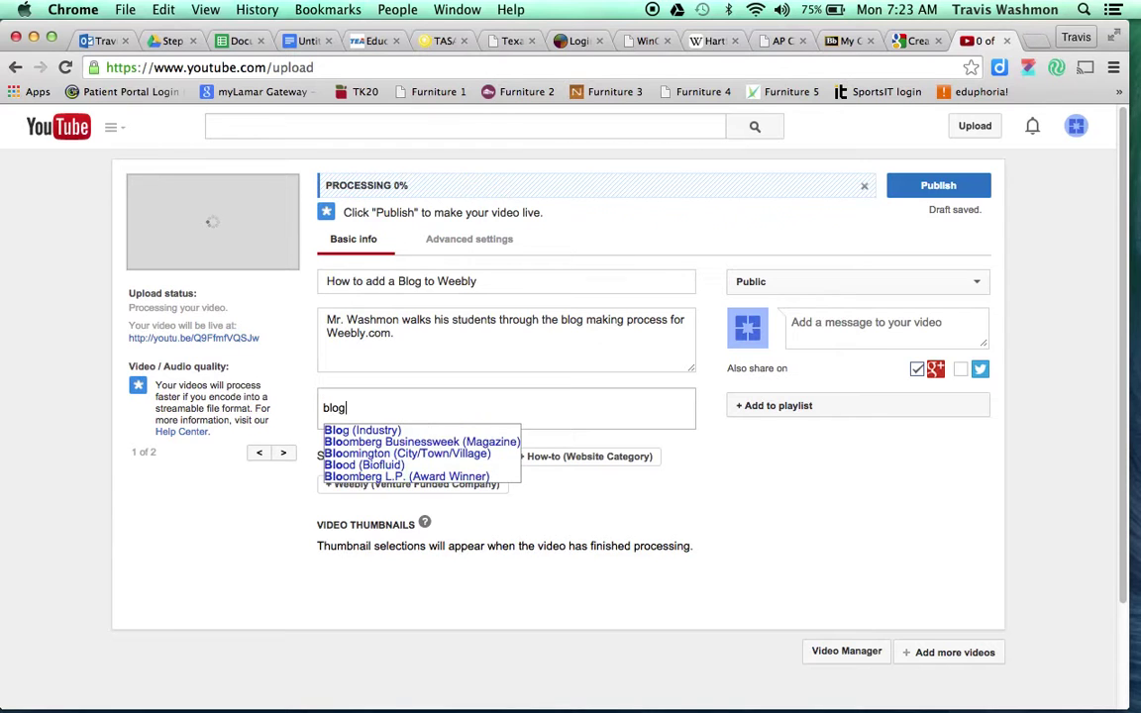
{"action": "type", "text": "s,weebl"}
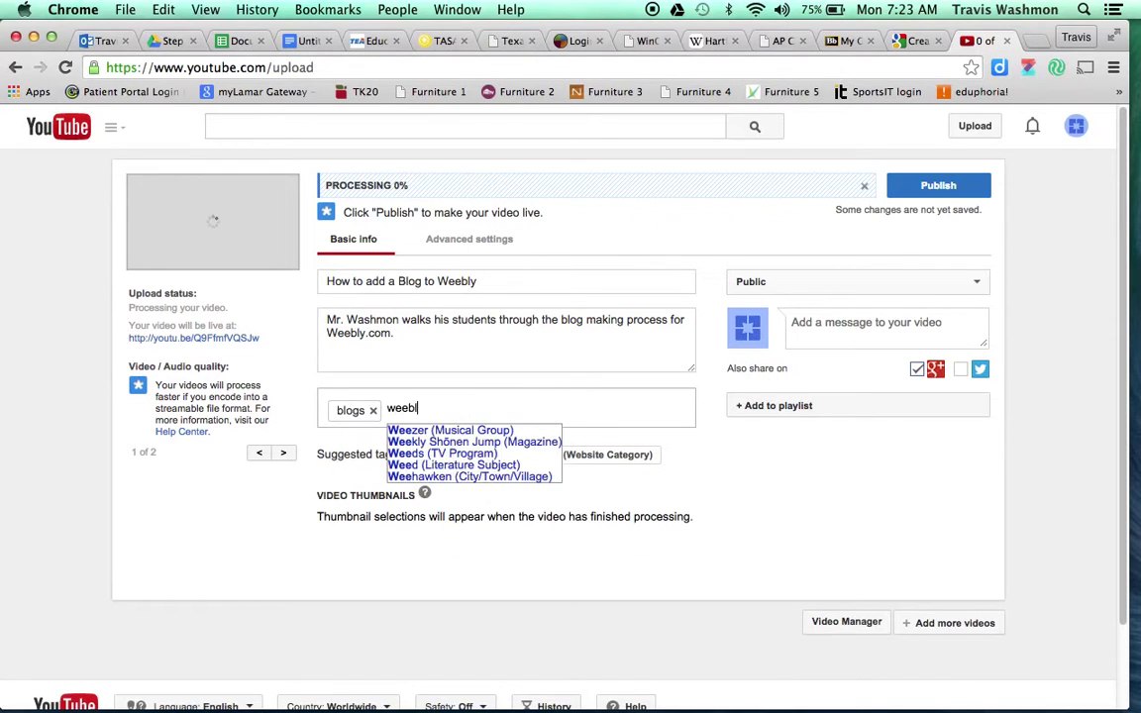
{"action": "type", "text": "y,coppell"}
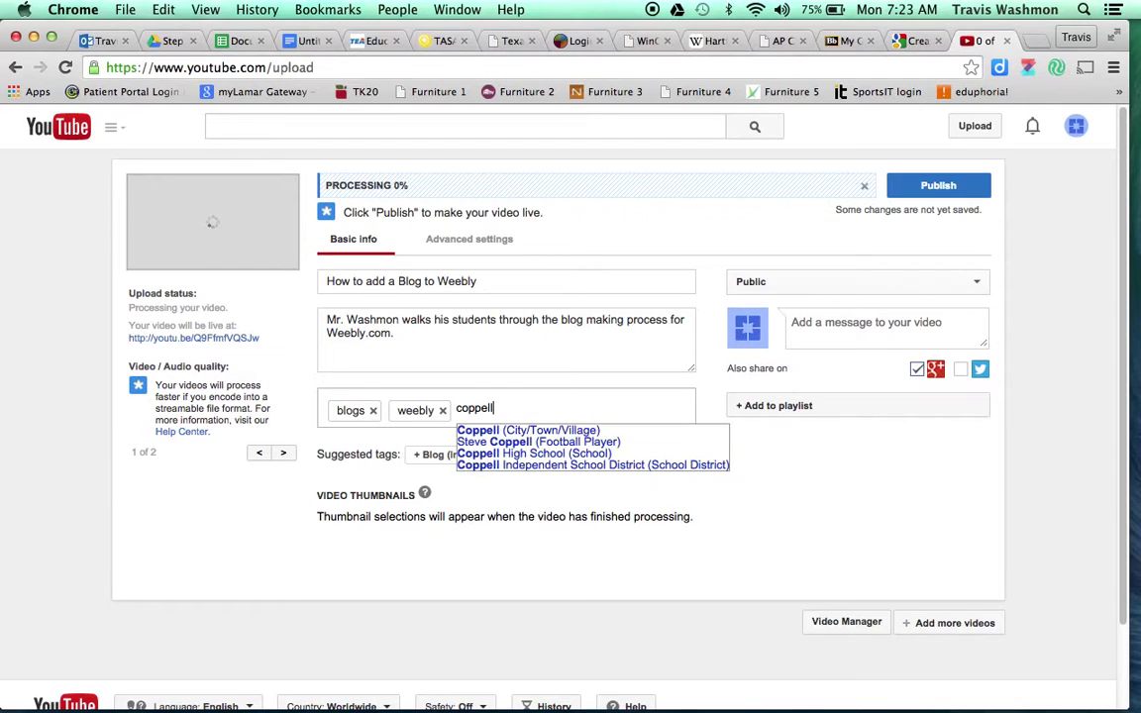
{"action": "type", "text": " high"}
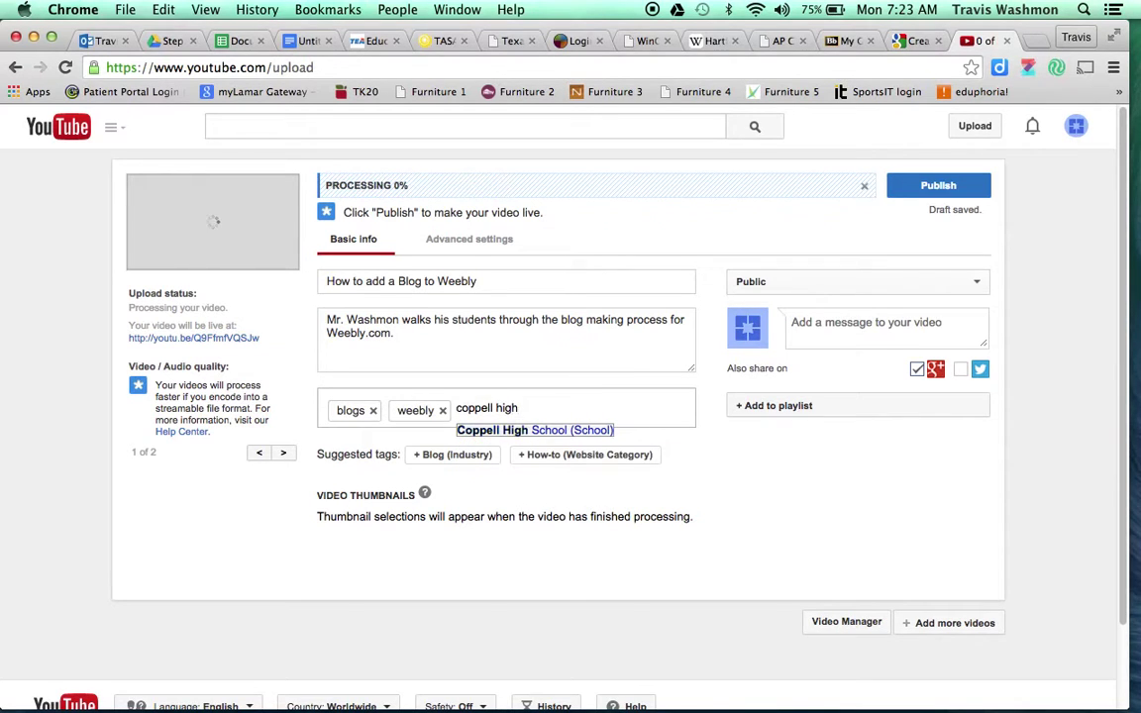
{"action": "key", "text": "Return"}
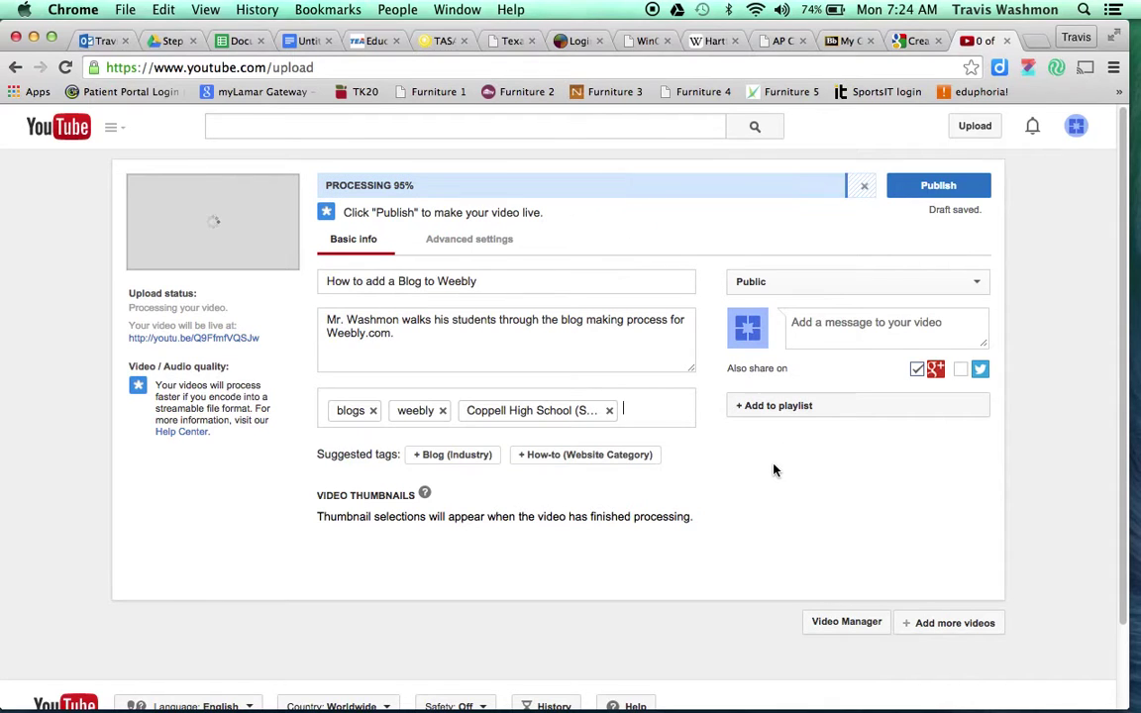
Step: In the advanced settings, change the license to Creative Commons - Attribution
{"action": "left_click", "coordinate": [457, 247]}
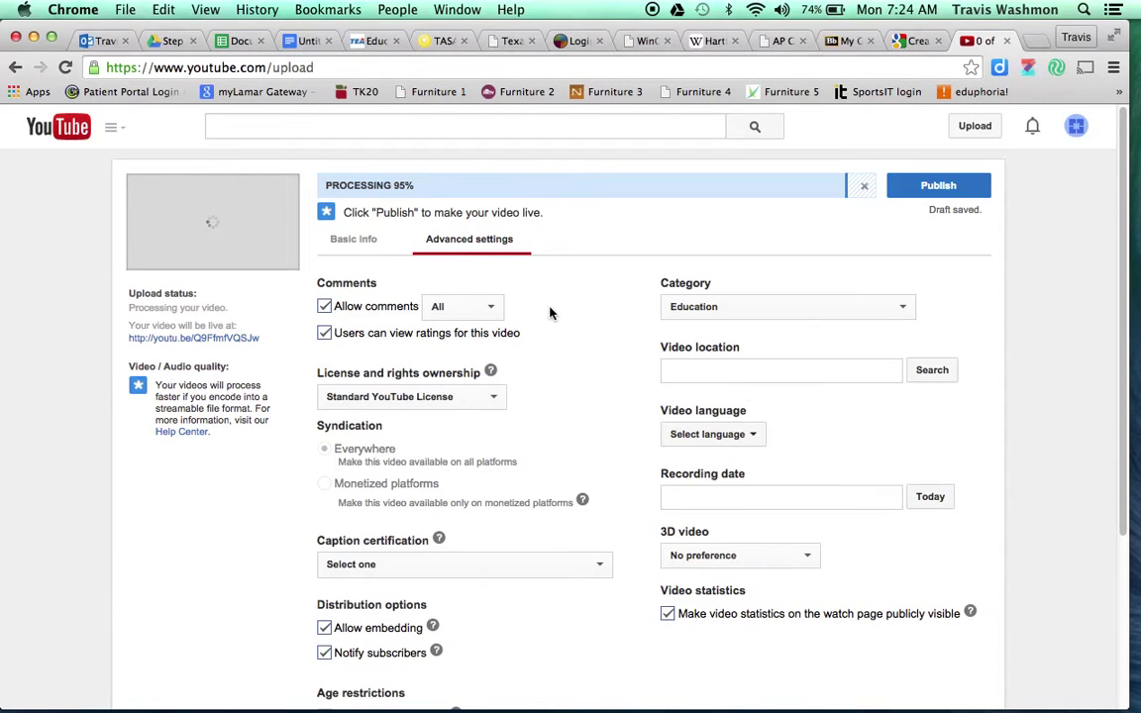
{"action": "scroll", "coordinate": [546, 332], "scroll_direction": "down", "scroll_amount": 2}
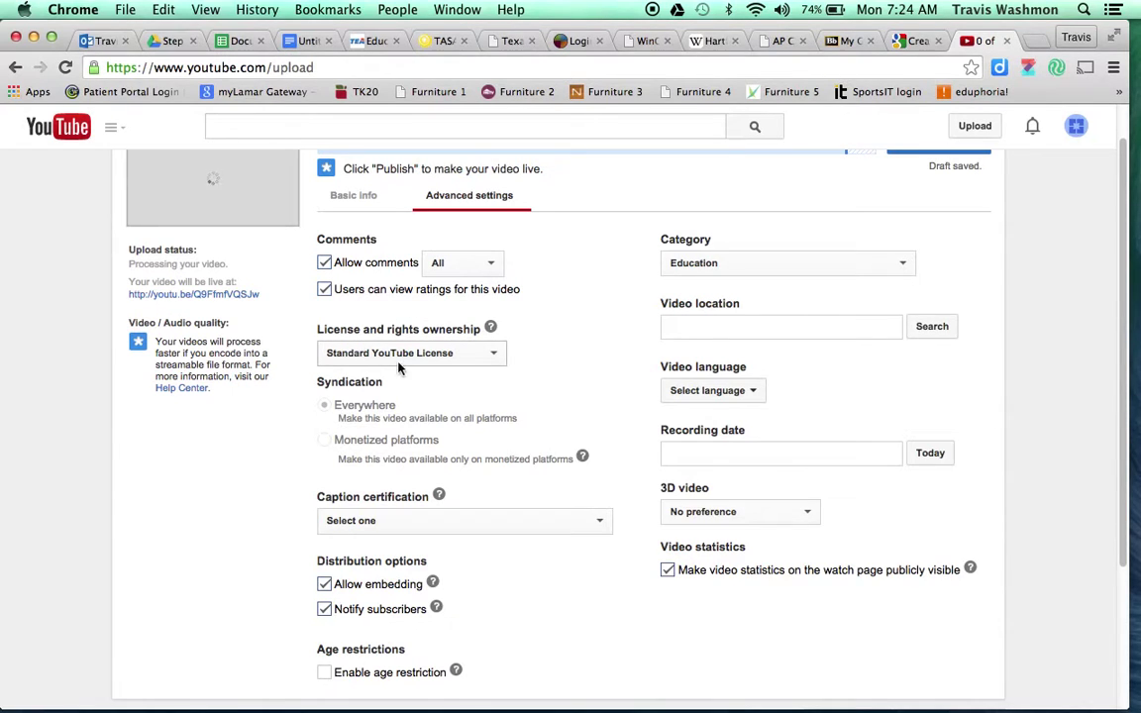
{"action": "left_click", "coordinate": [495, 354]}
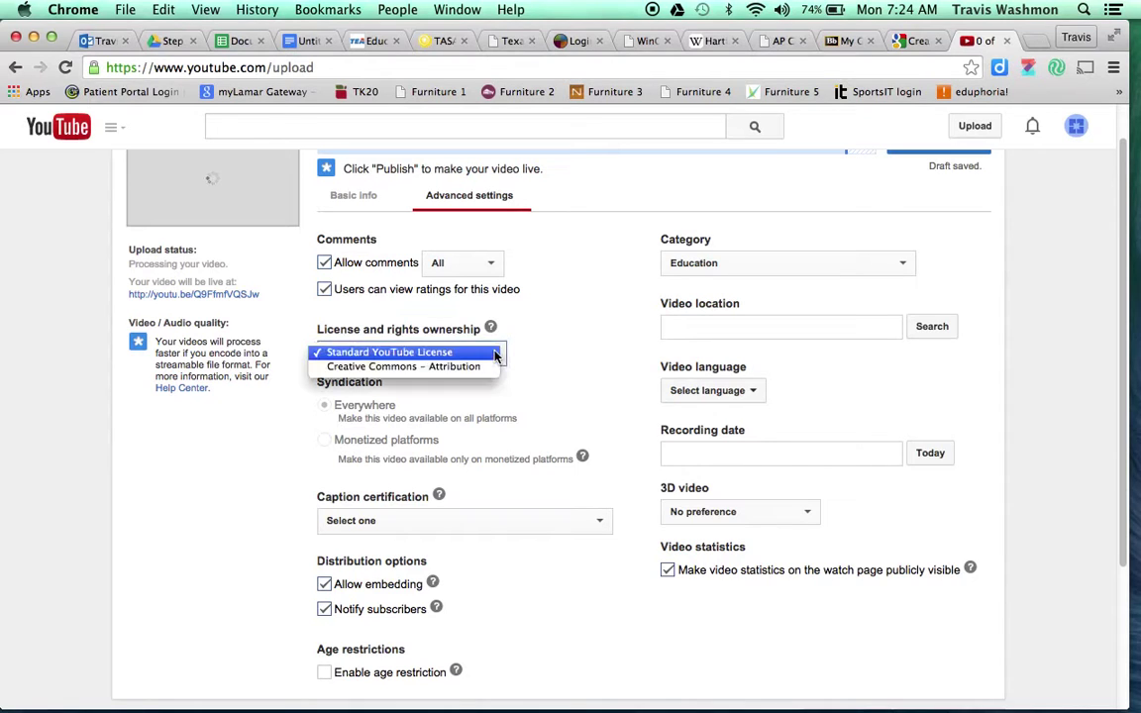
{"action": "left_click", "coordinate": [409, 370]}
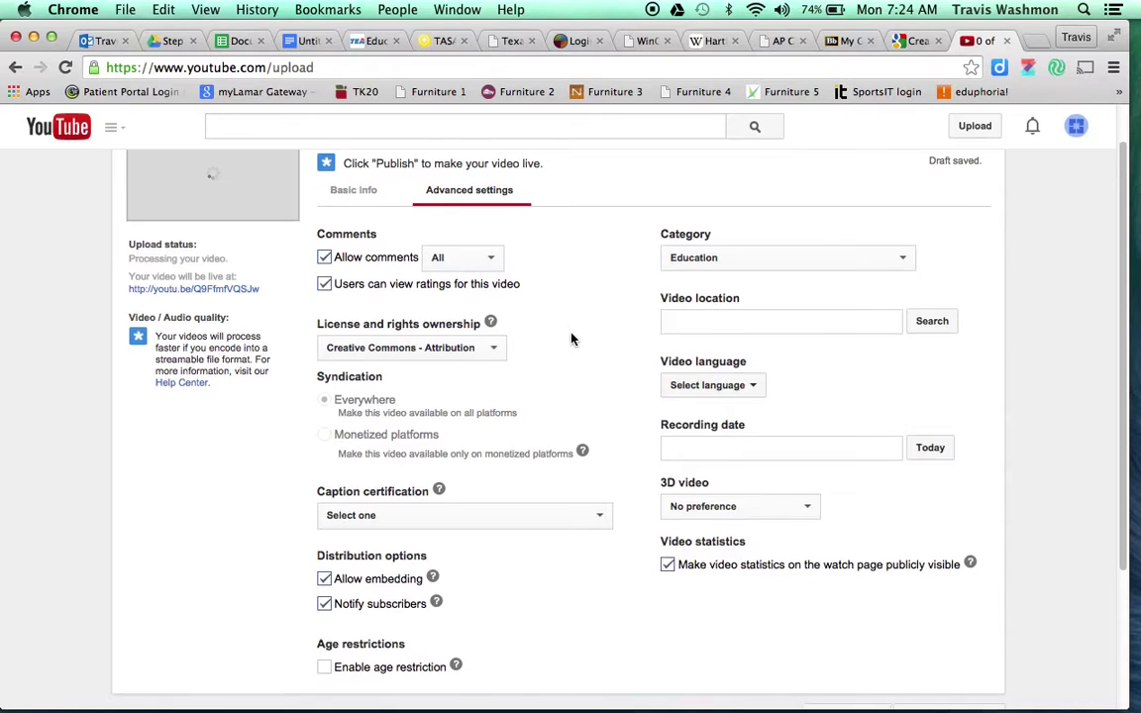
{"action": "scroll", "coordinate": [570, 340], "scroll_direction": "down", "scroll_amount": 2}
{"action": "scroll", "coordinate": [571, 340], "scroll_direction": "up", "scroll_amount": 4}
{"action": "scroll", "coordinate": [570, 339], "scroll_direction": "down", "scroll_amount": 1}
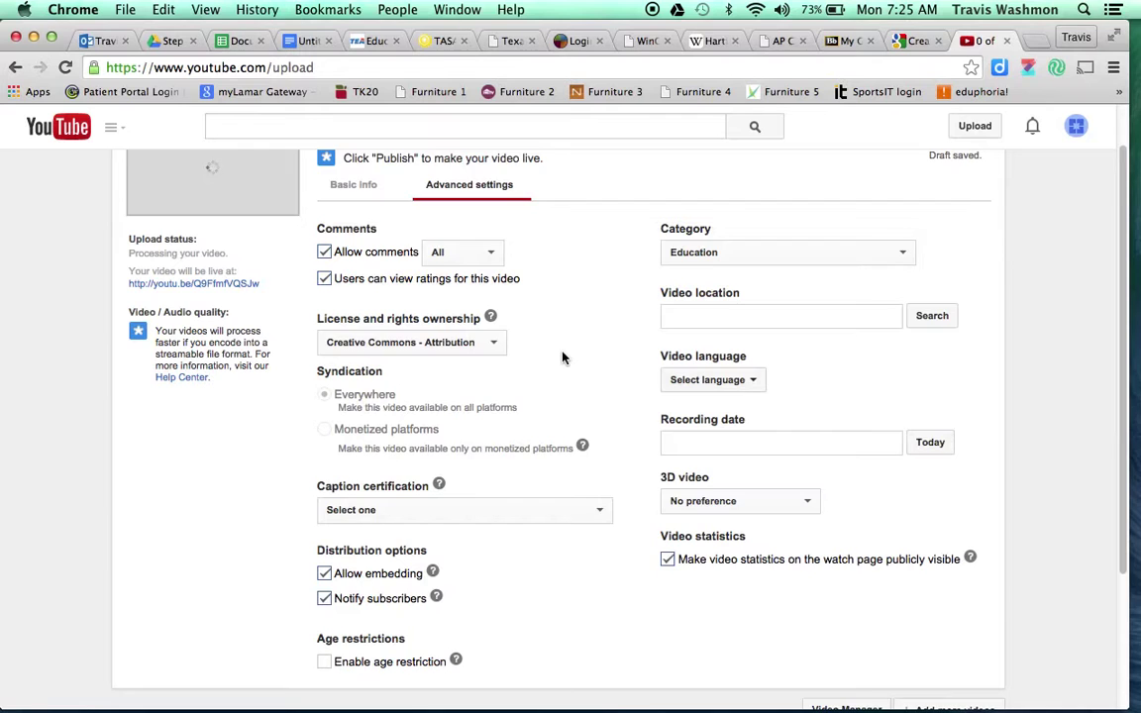
{"action": "scroll", "coordinate": [561, 357], "scroll_direction": "down", "scroll_amount": 2}
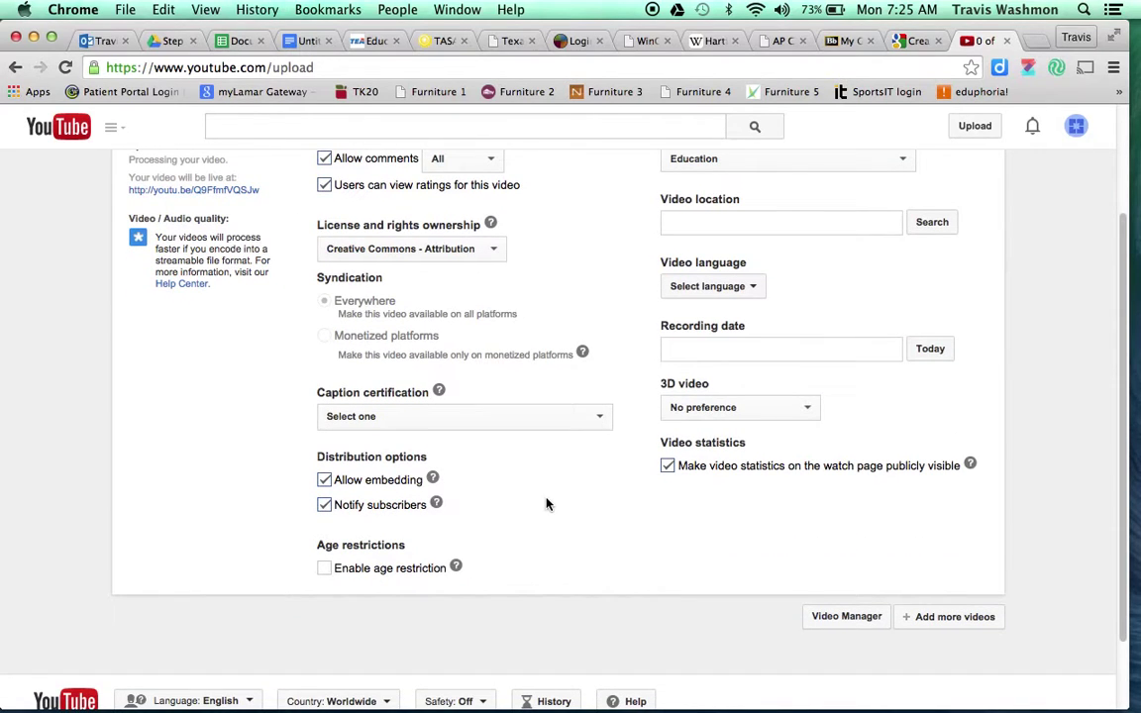
{"action": "scroll", "coordinate": [545, 504], "scroll_direction": "up", "scroll_amount": 1}
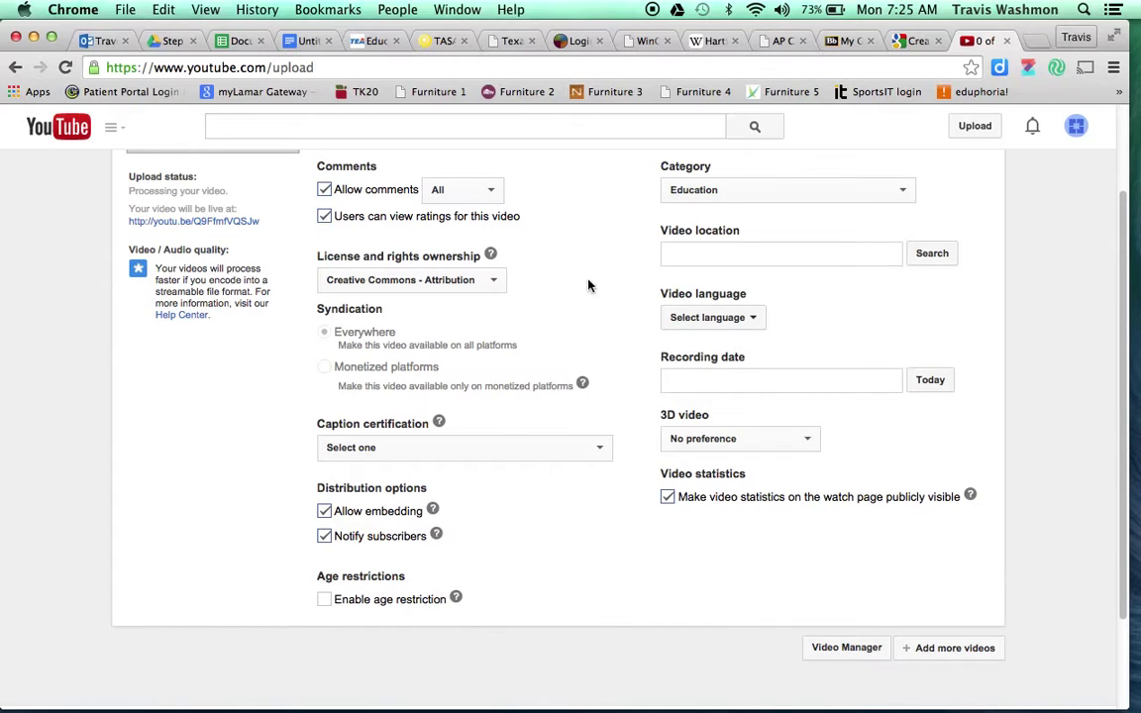
{"action": "scroll", "coordinate": [588, 285], "scroll_direction": "up", "scroll_amount": 3}
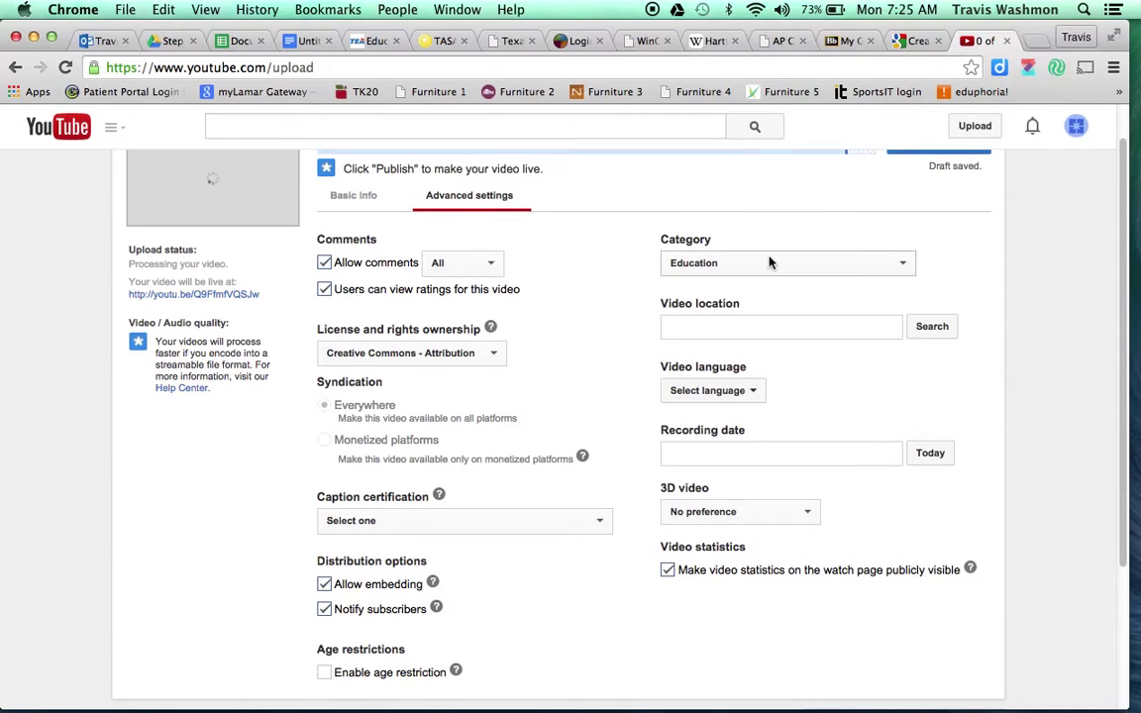
{"action": "left_click", "coordinate": [770, 263]}
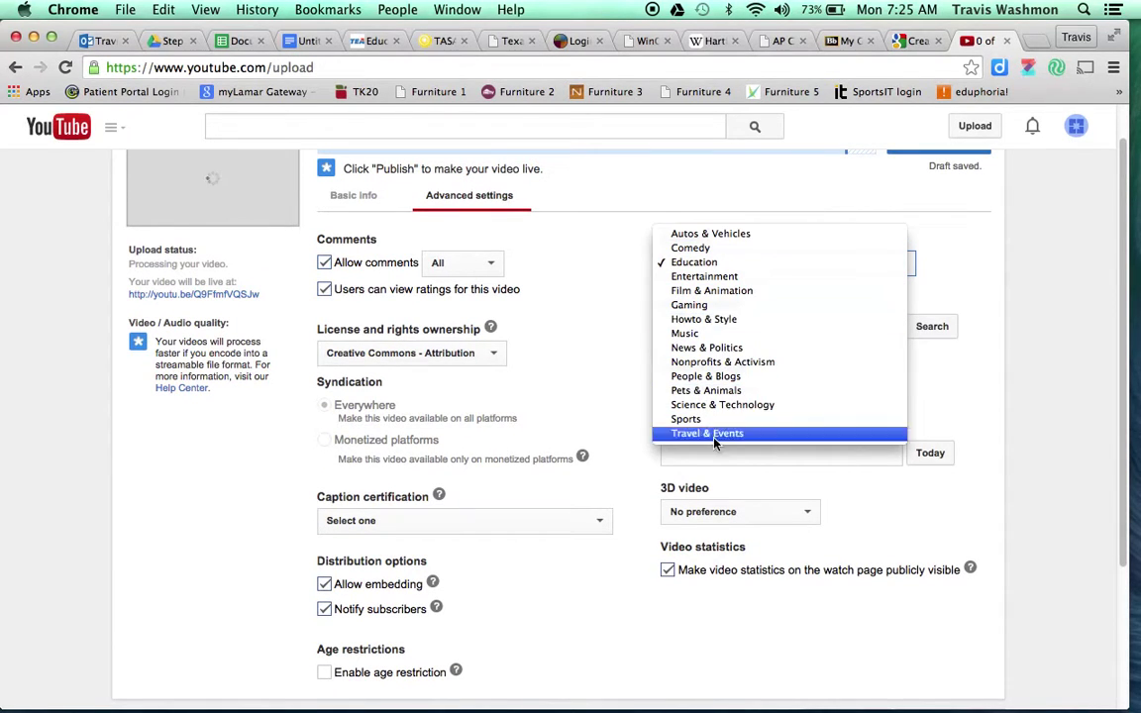
Step: Set the category to Education and the recording date to today, April 20, 2015
{"action": "left_click", "coordinate": [693, 261]}
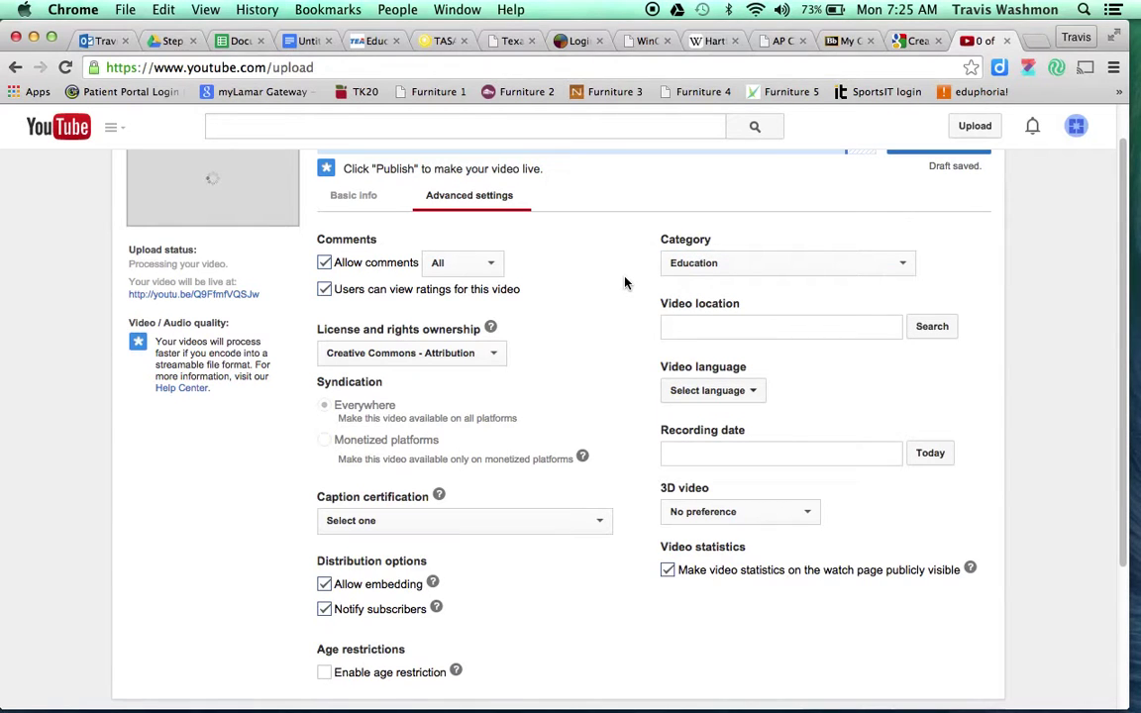
{"action": "left_click", "coordinate": [724, 452]}
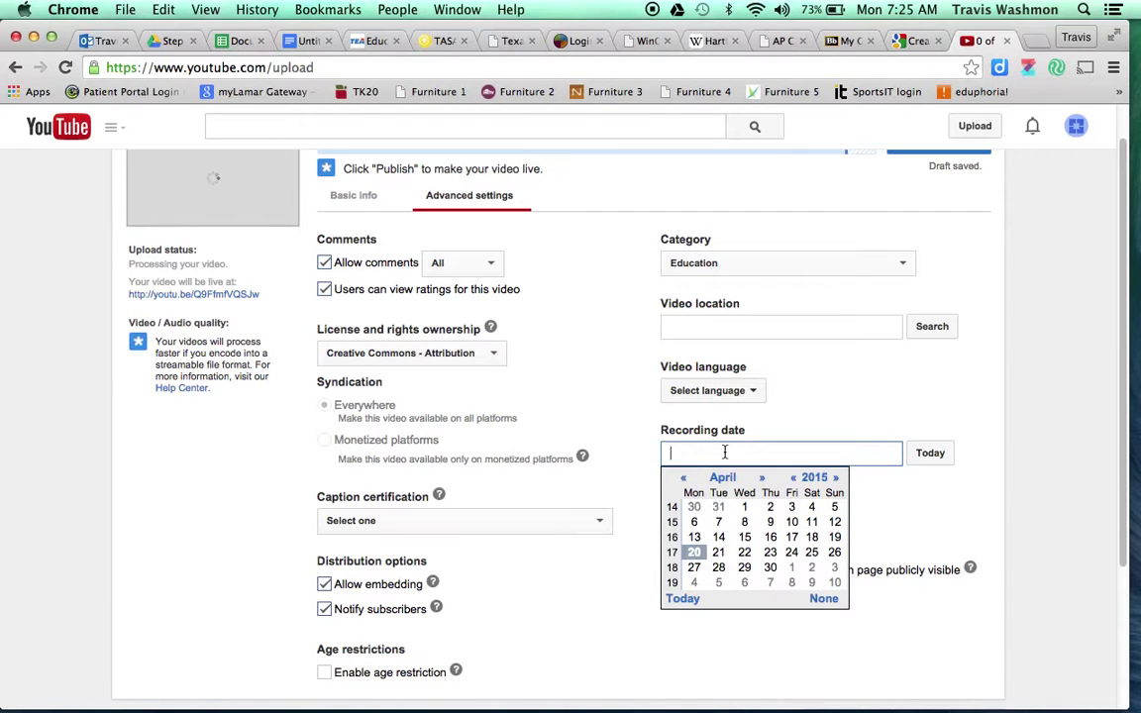
{"action": "left_click", "coordinate": [930, 453]}
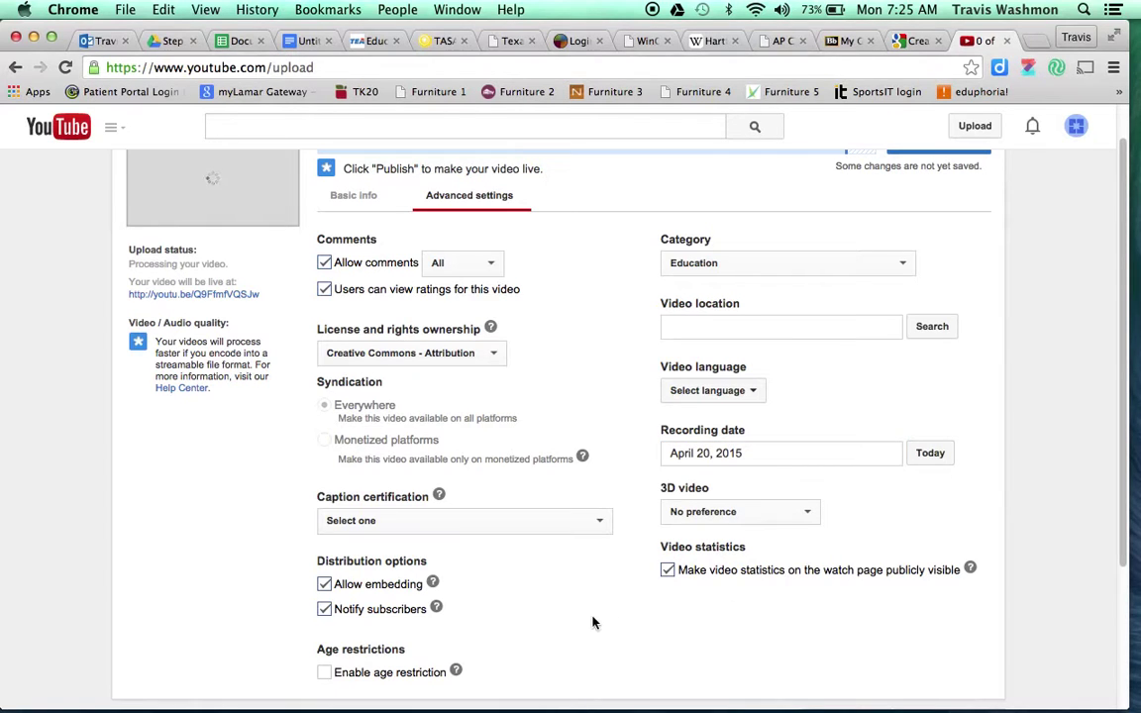
{"action": "scroll", "coordinate": [626, 550], "scroll_direction": "down", "scroll_amount": 4}
{"action": "scroll", "coordinate": [625, 552], "scroll_direction": "up", "scroll_amount": 5}
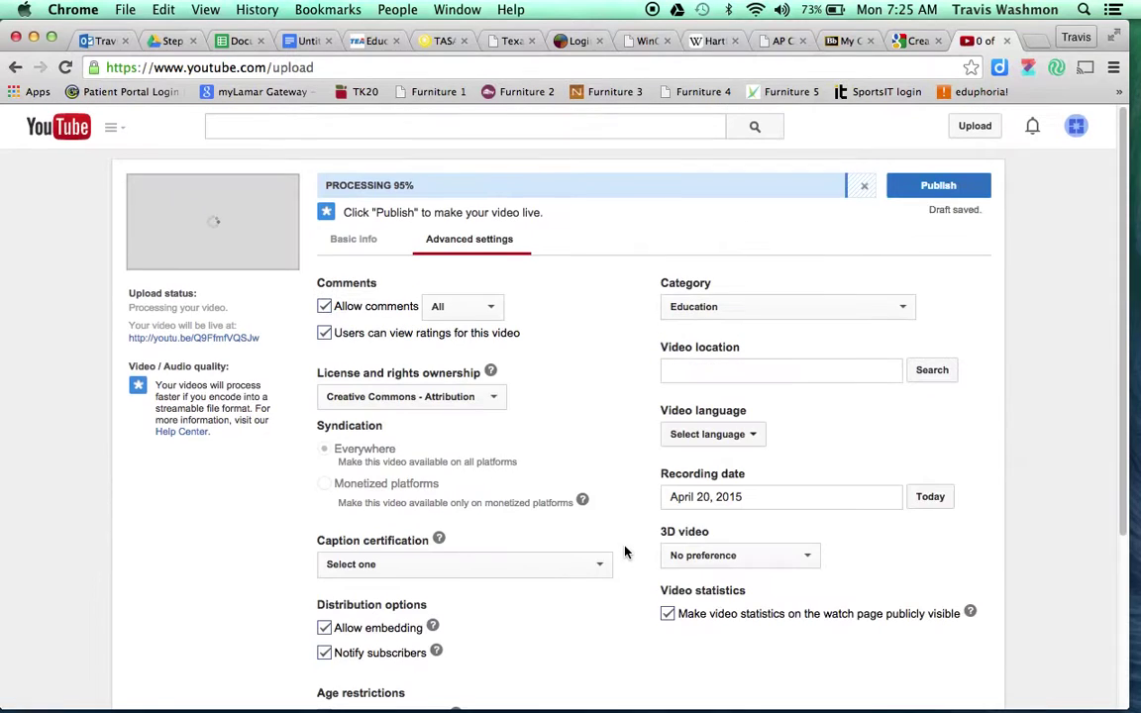